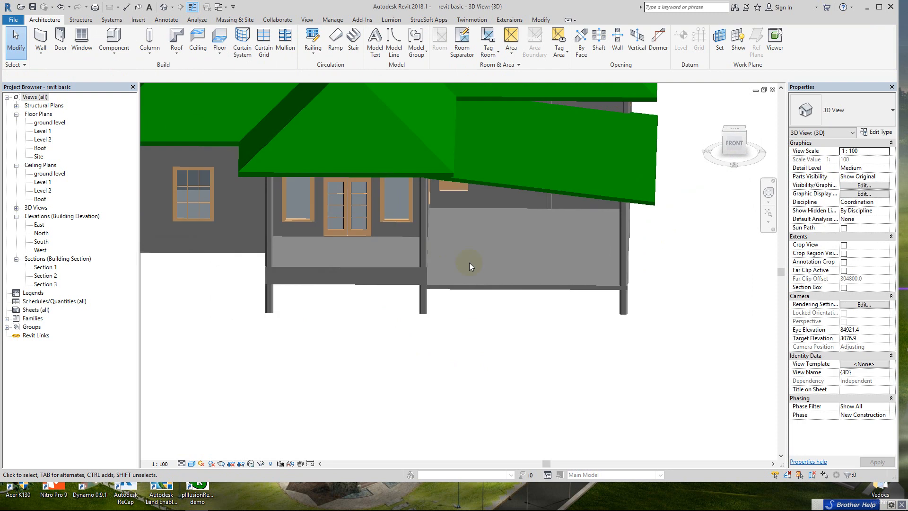
- Open the South elevation and examine the height difference between Level 1 and the ground level
{"action": "middle_click_drag", "start_coordinate": [578, 313], "coordinate": [523, 312], "text": "shift"}
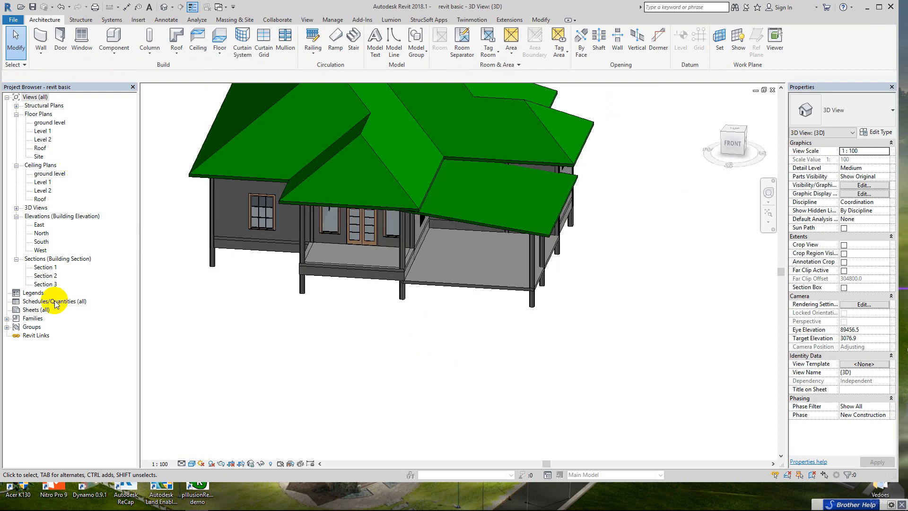
{"action": "double_click", "coordinate": [41, 242]}
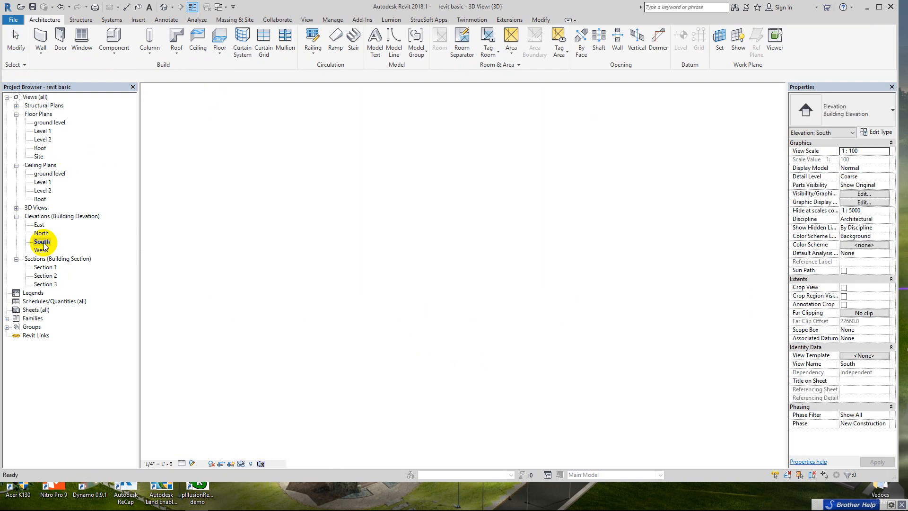
{"action": "scroll", "coordinate": [592, 298], "scroll_direction": "up", "scroll_amount": 4}
{"action": "scroll", "coordinate": [537, 307], "scroll_direction": "up", "scroll_amount": 3}
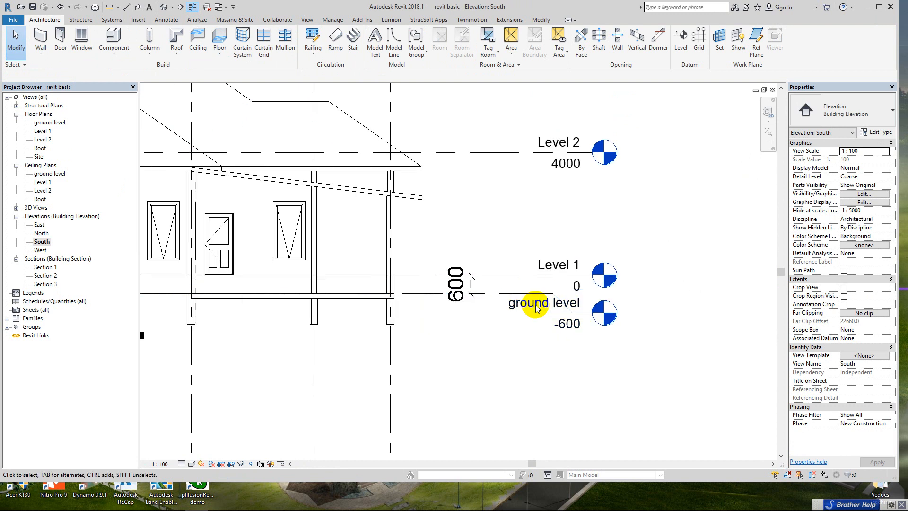
{"action": "middle_click_drag", "start_coordinate": [469, 287], "coordinate": [626, 272]}
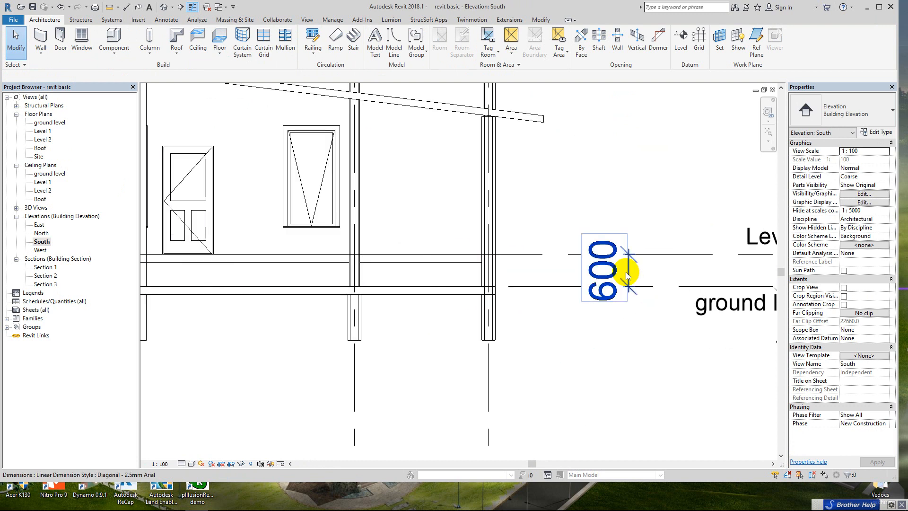
{"action": "left_click", "coordinate": [626, 273]}
{"action": "left_click", "coordinate": [559, 244]}
{"action": "scroll", "coordinate": [560, 245], "scroll_direction": "down", "scroll_amount": 6}
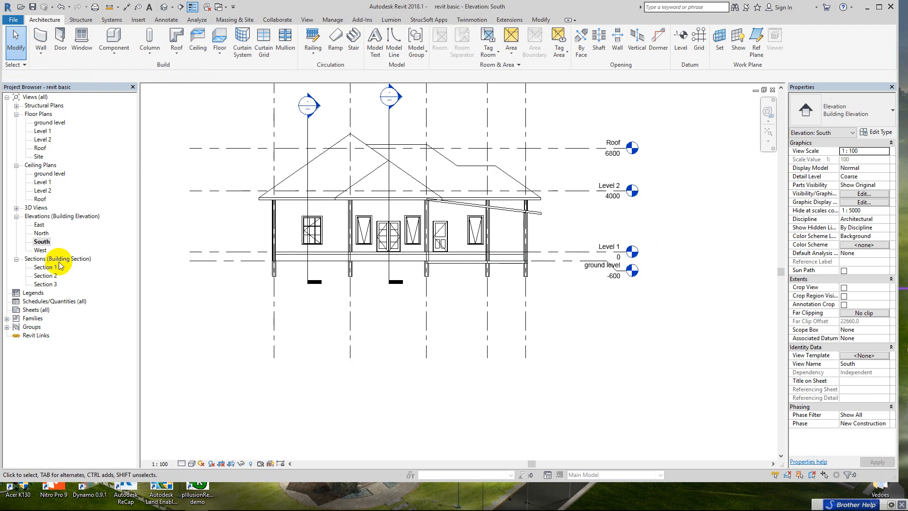
{"action": "scroll", "coordinate": [431, 247], "scroll_direction": "up", "scroll_amount": 2}
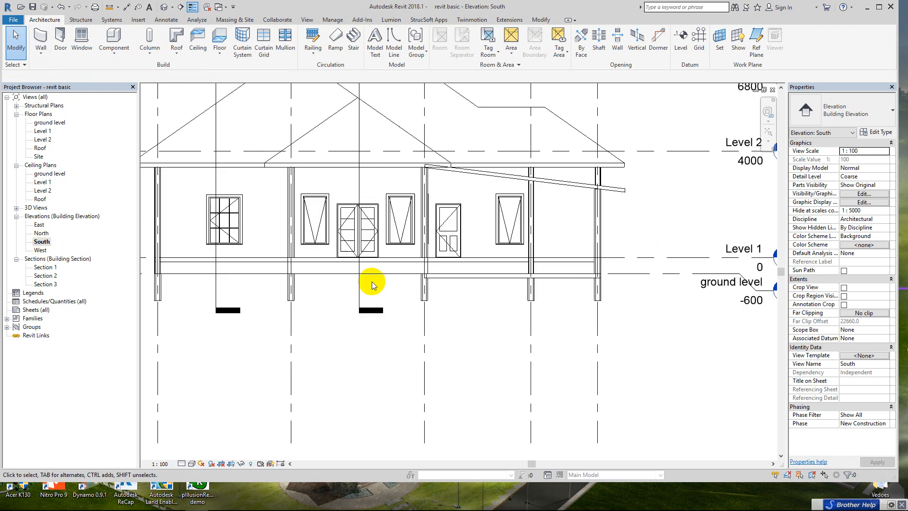
{"action": "scroll", "coordinate": [371, 279], "scroll_direction": "up", "scroll_amount": 1}
{"action": "scroll", "coordinate": [397, 280], "scroll_direction": "down", "scroll_amount": 1}
{"action": "middle_click_drag", "start_coordinate": [588, 290], "coordinate": [504, 285]}
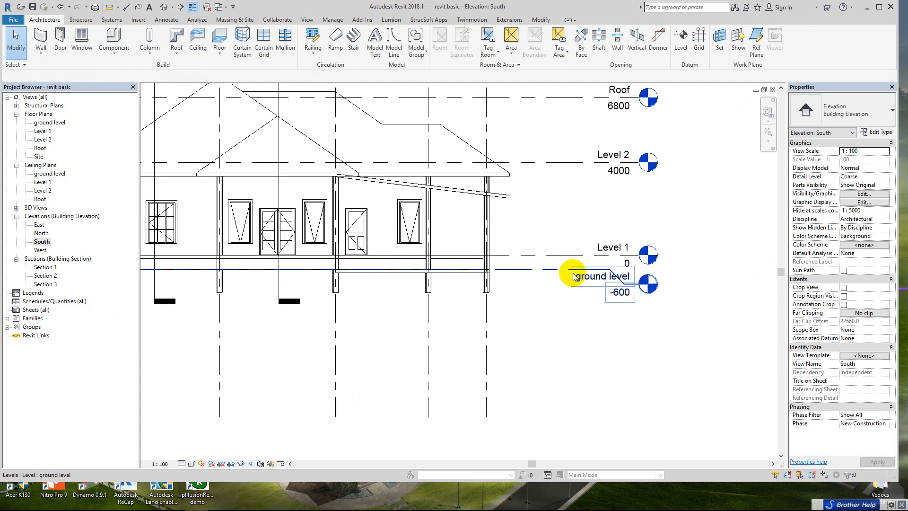
- Open the ground level floor plan and start a stair using the Cast-In-Place Stair type My stair
{"action": "double_click", "coordinate": [59, 123]}
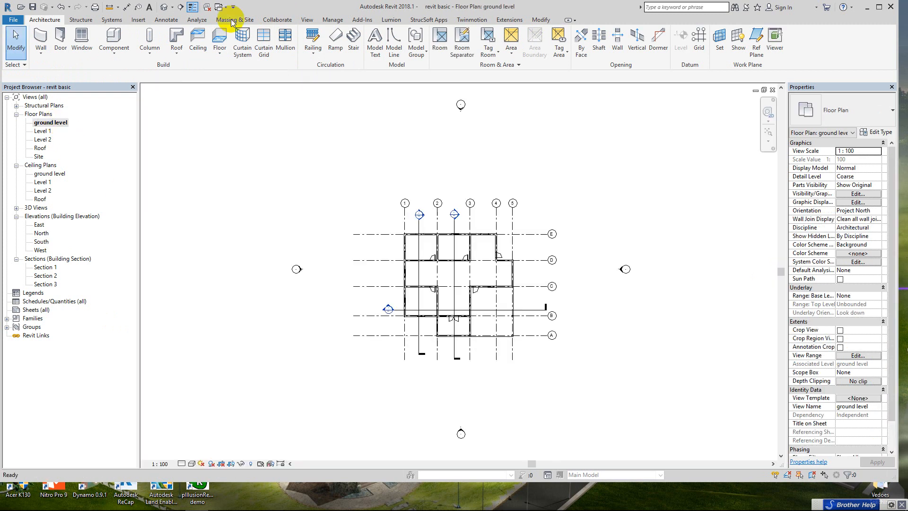
{"action": "scroll", "coordinate": [458, 344], "scroll_direction": "up", "scroll_amount": 5}
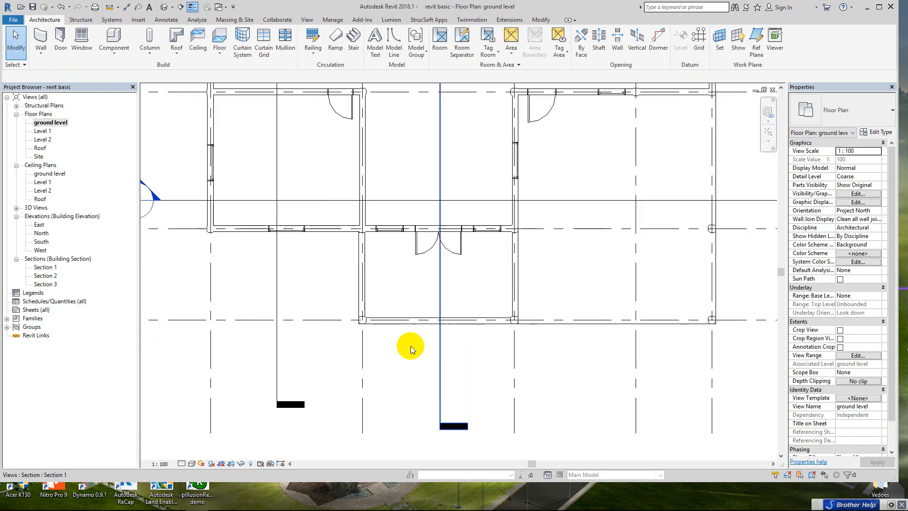
{"action": "left_click", "coordinate": [354, 39]}
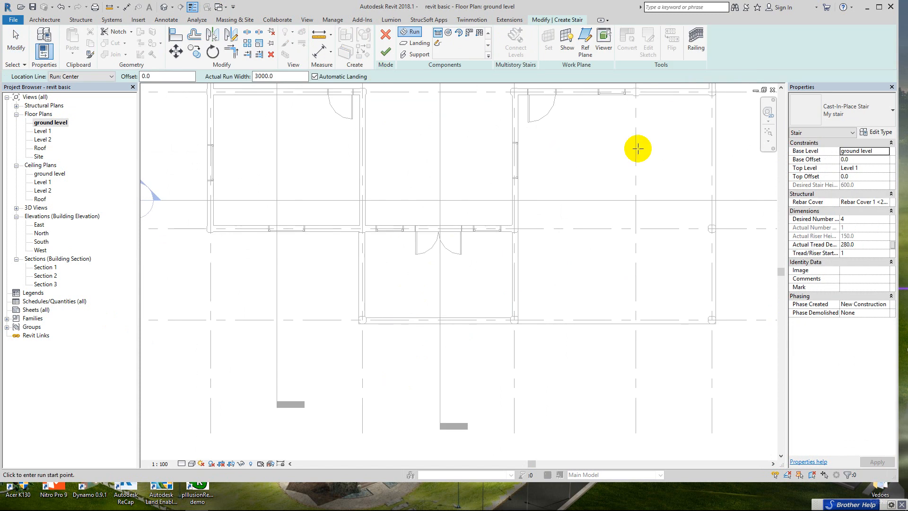
{"action": "left_click", "coordinate": [856, 114]}
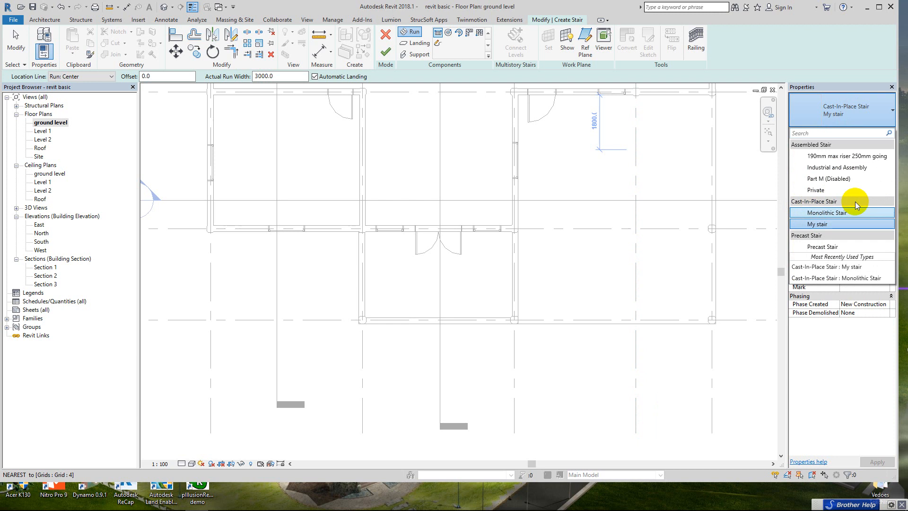
{"action": "left_click", "coordinate": [833, 224]}
- Duplicate the My stair type under the name ST-Ground-FL1
{"action": "left_click", "coordinate": [876, 133]}
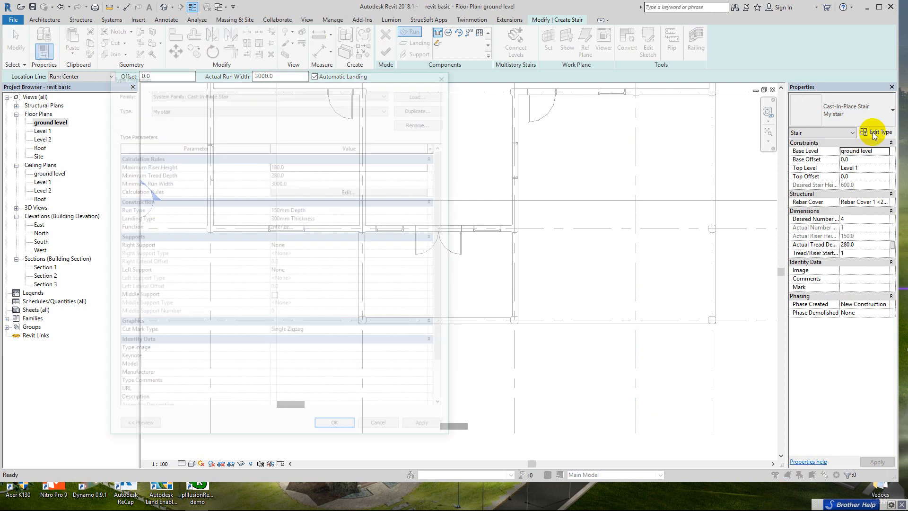
{"action": "left_click", "coordinate": [423, 107]}
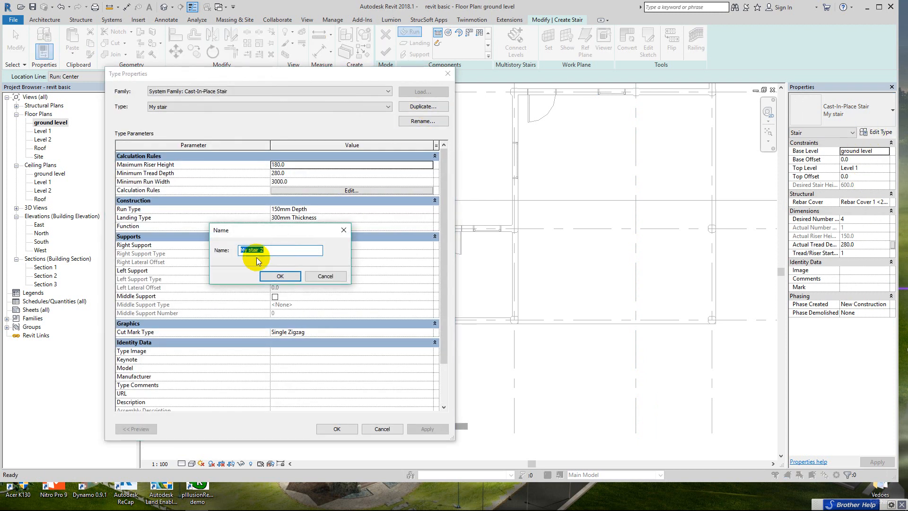
{"action": "left_click", "coordinate": [272, 251]}
{"action": "left_click_drag", "start_coordinate": [270, 250], "coordinate": [237, 251]}
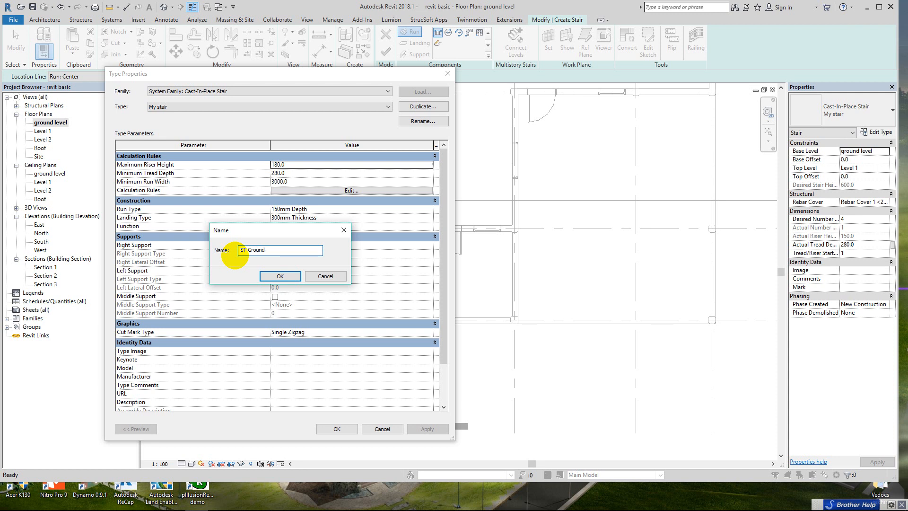
{"action": "left_click", "coordinate": [282, 276]}
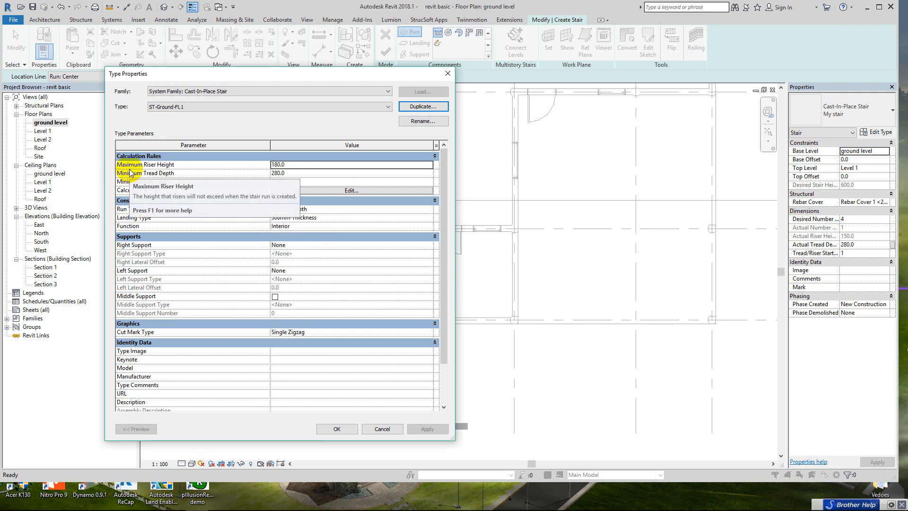
- Check the stair's calculation rules and duplicate its 150mm Depth run type as "600 mm Dedth"
{"action": "left_click", "coordinate": [283, 166]}
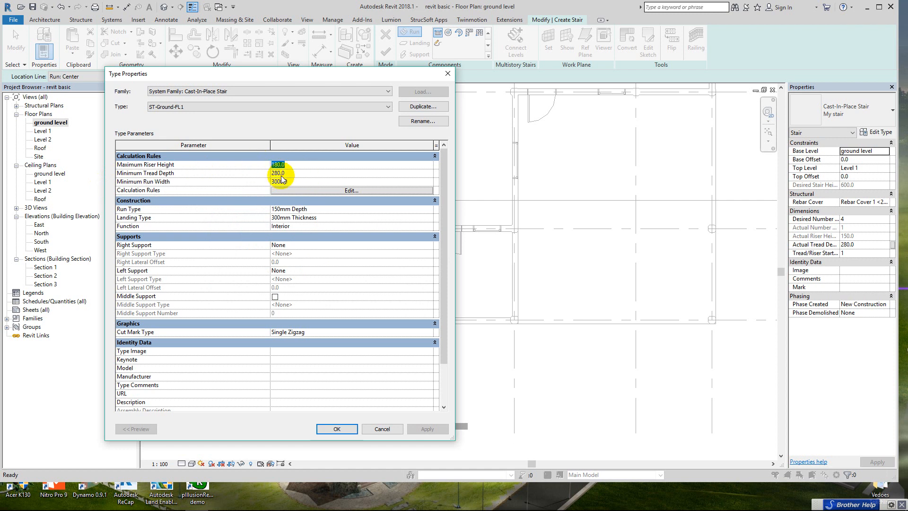
{"action": "left_click", "coordinate": [297, 173]}
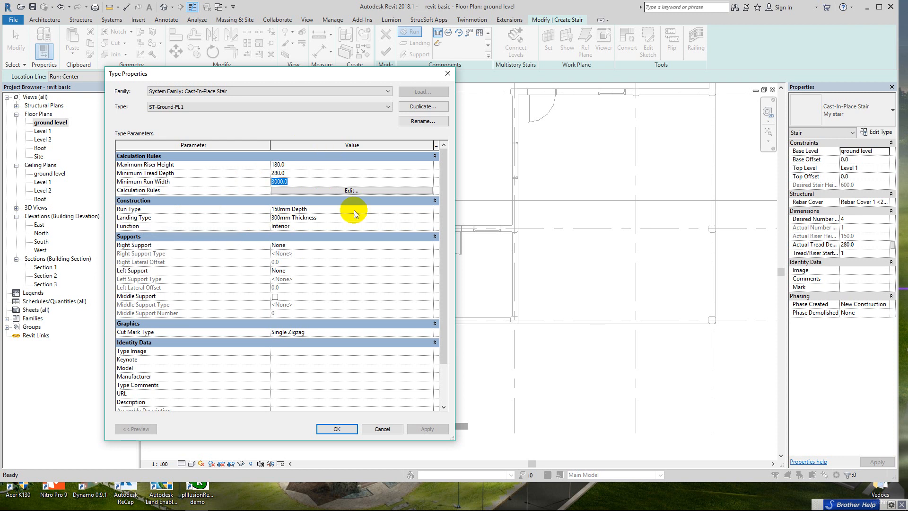
{"action": "left_click", "coordinate": [430, 212]}
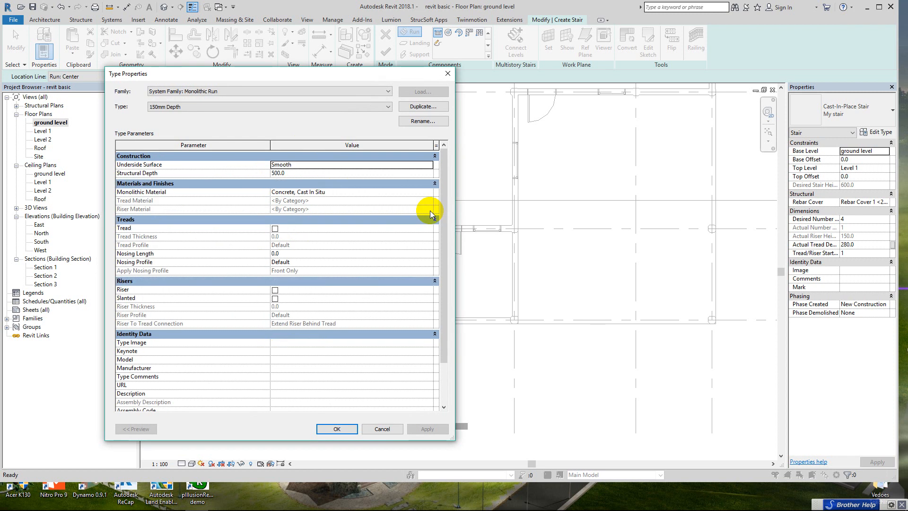
{"action": "left_click", "coordinate": [421, 105]}
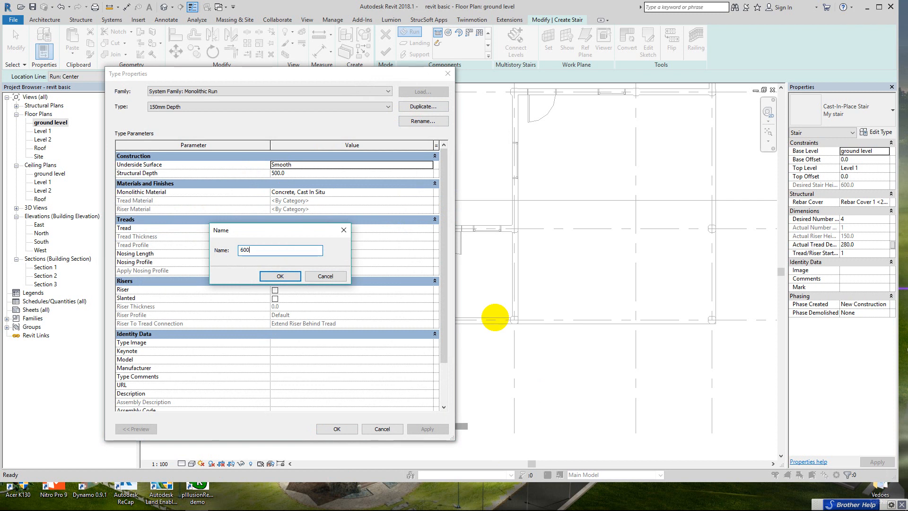
{"action": "type", "text": "mm"}
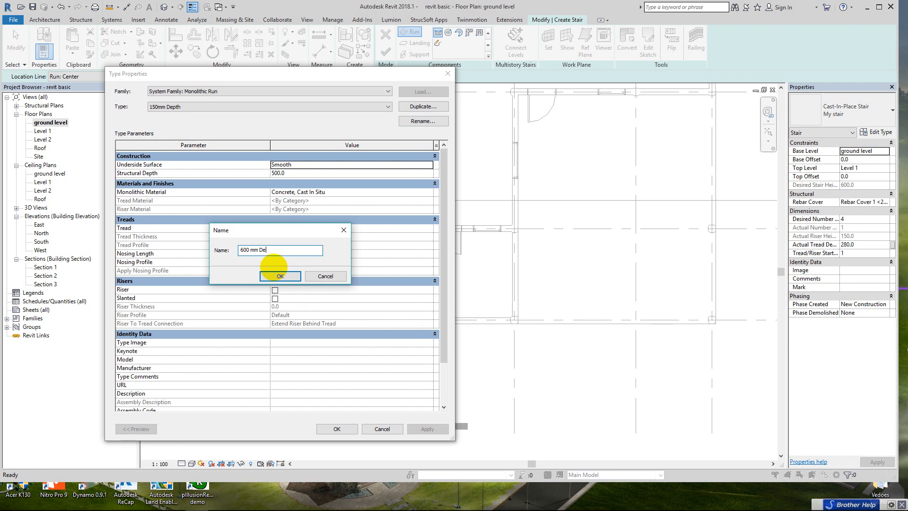
{"action": "type", "text": " Dedth"}
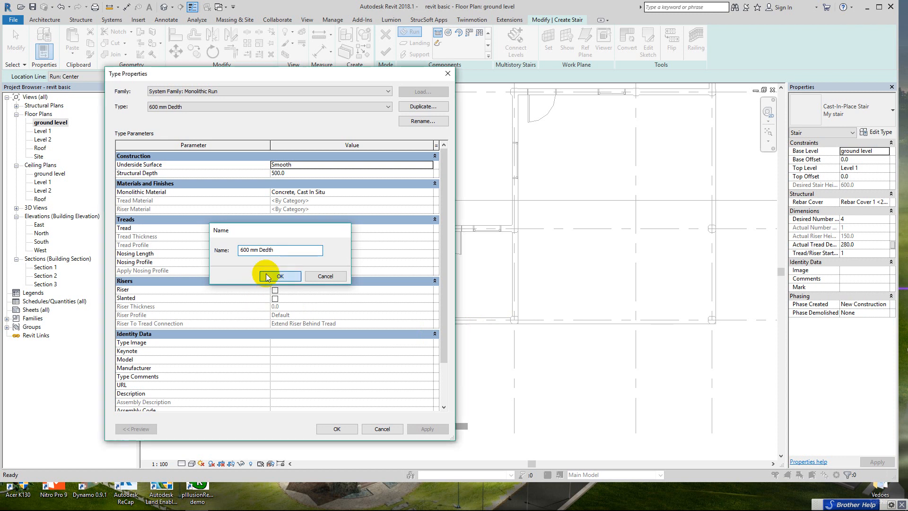
{"action": "left_click", "coordinate": [263, 277]}
- Set the new run type's structural depth to 600 mm
{"action": "left_click", "coordinate": [285, 172]}
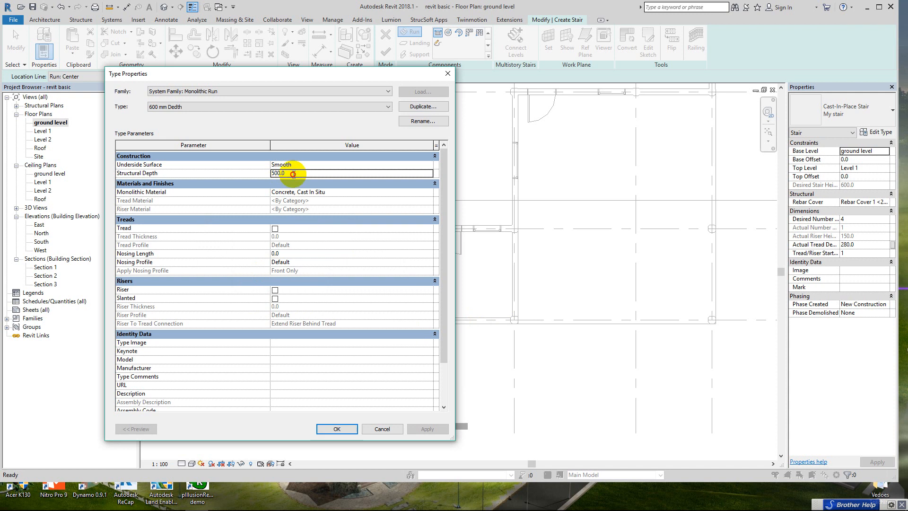
{"action": "type", "text": "600"}
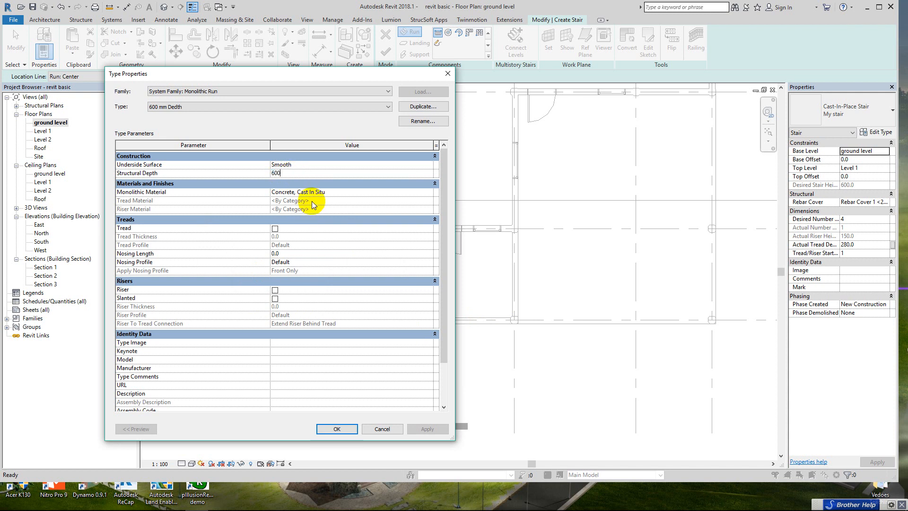
{"action": "left_click", "coordinate": [365, 192]}
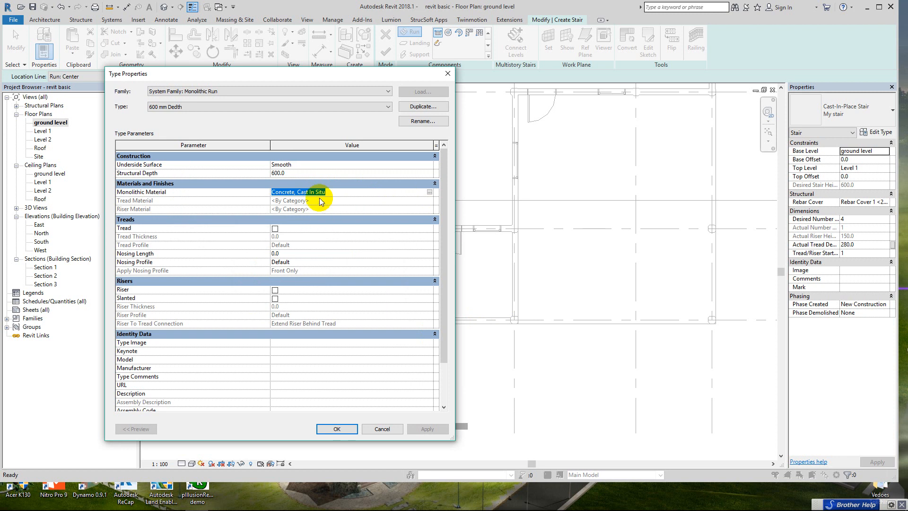
- Enable treads for the run type and set the tread thickness to 10 mm
{"action": "left_click", "coordinate": [275, 230]}
{"action": "left_click", "coordinate": [286, 236]}
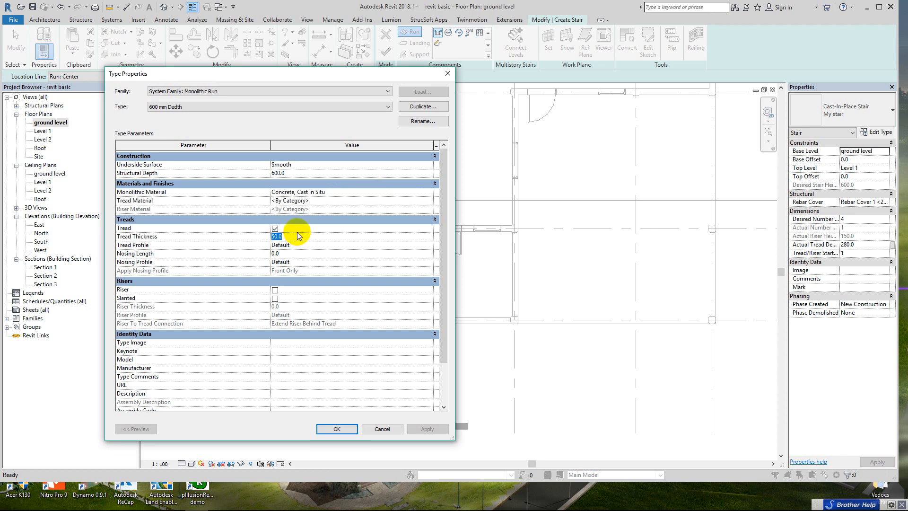
{"action": "type", "text": "10"}
{"action": "left_click", "coordinate": [395, 246]}
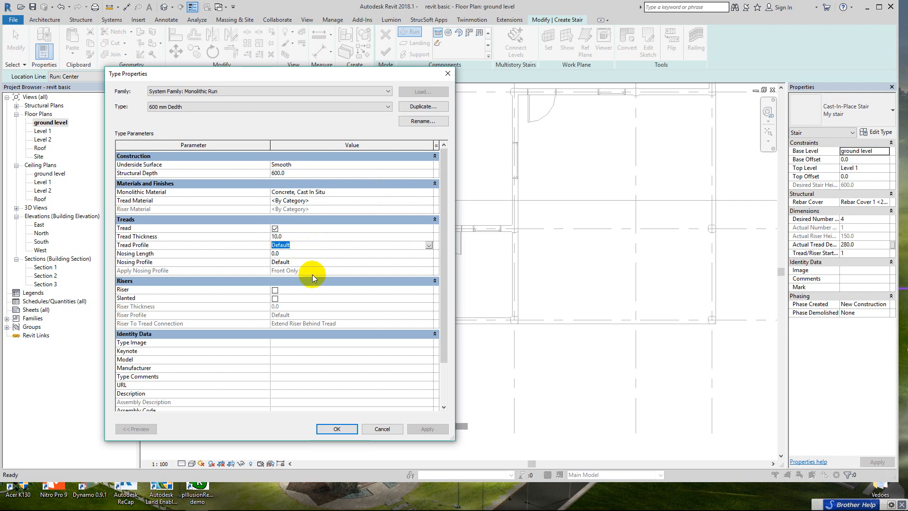
- Enable risers with a thickness of 10 mm and set the nosing length to 10 mm
{"action": "left_click", "coordinate": [275, 290]}
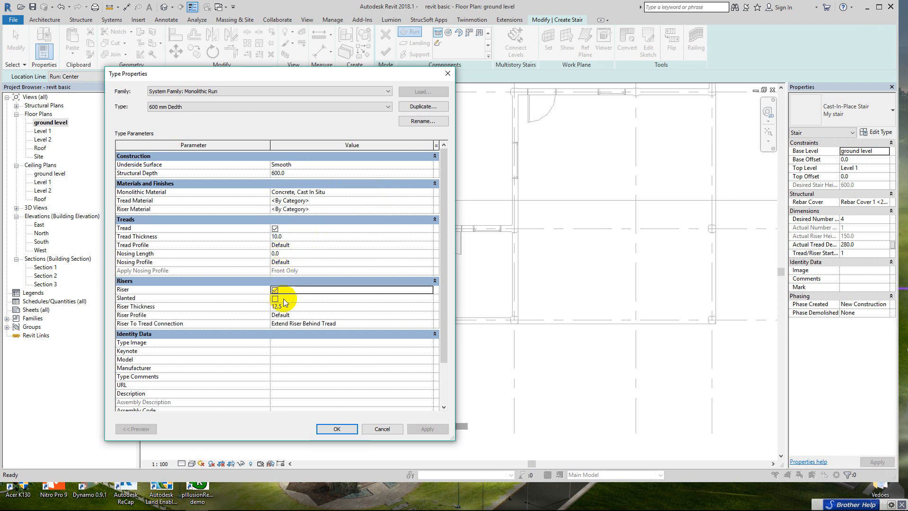
{"action": "left_click", "coordinate": [298, 305]}
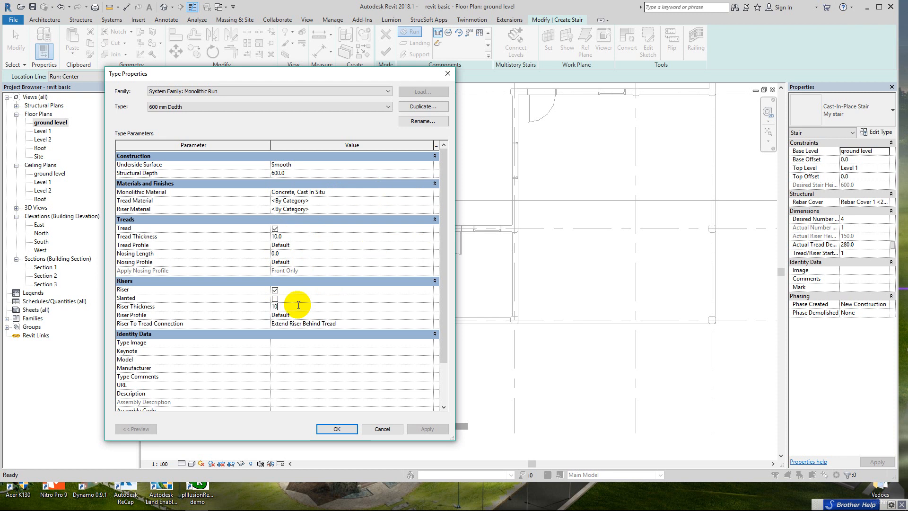
{"action": "type", "text": "10"}
{"action": "left_click", "coordinate": [289, 254]}
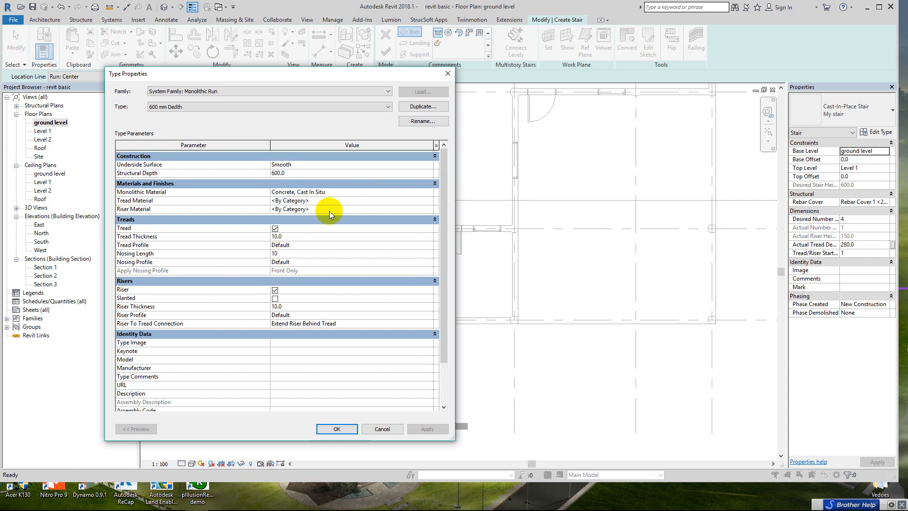
- Assign Wood - Birch - Solid Stained Light Low Gloss as the tread material
{"action": "left_click", "coordinate": [430, 203]}
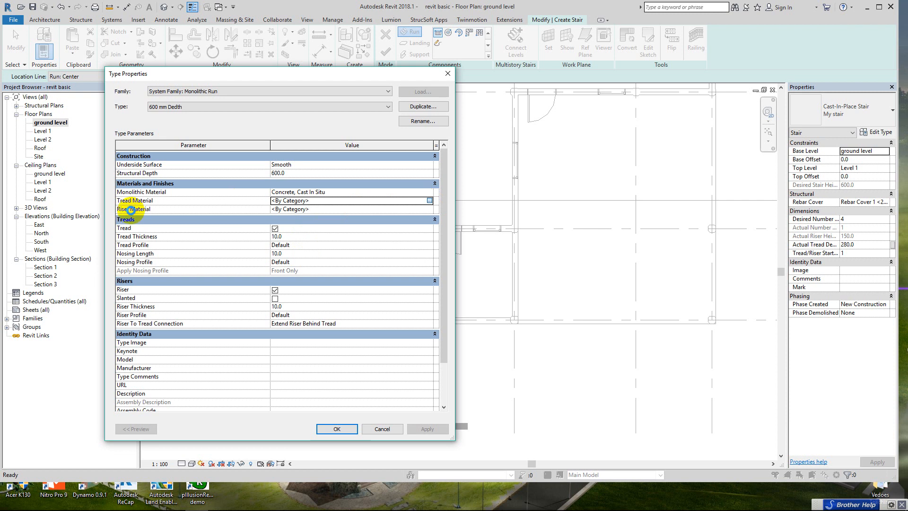
{"action": "left_click", "coordinate": [429, 202]}
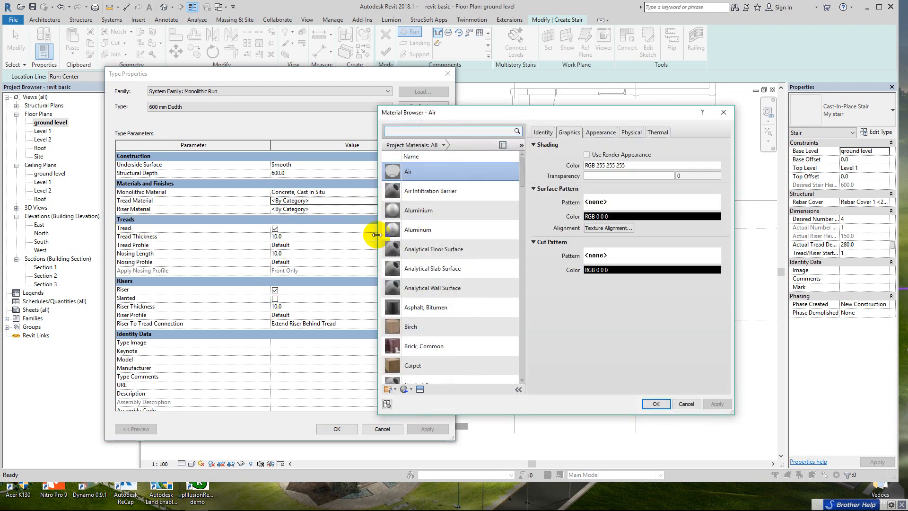
{"action": "scroll", "coordinate": [451, 293], "scroll_direction": "down", "scroll_amount": 1}
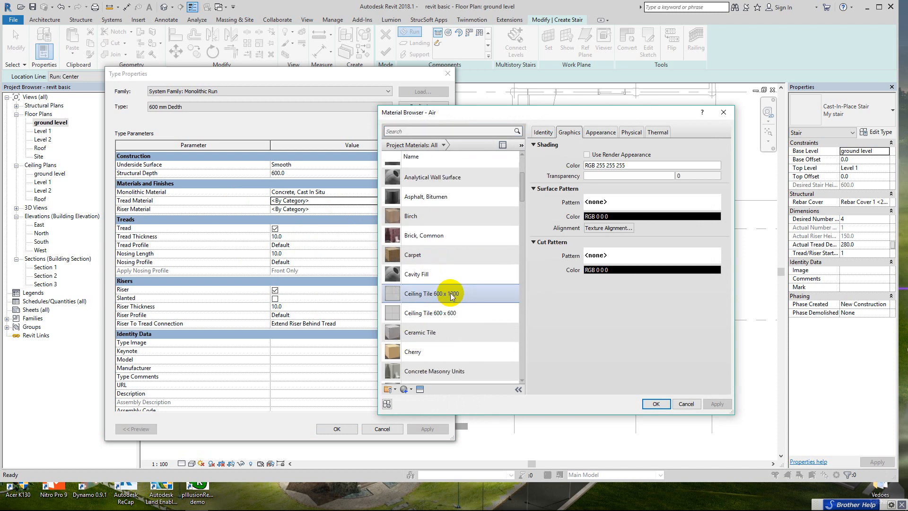
{"action": "scroll", "coordinate": [429, 345], "scroll_direction": "down", "scroll_amount": 2}
{"action": "scroll", "coordinate": [429, 337], "scroll_direction": "down", "scroll_amount": 10}
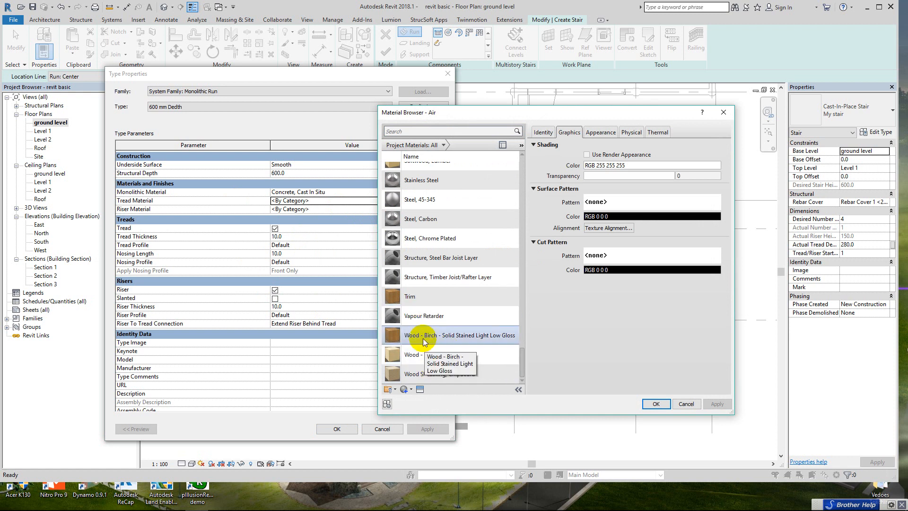
{"action": "double_click", "coordinate": [423, 338]}
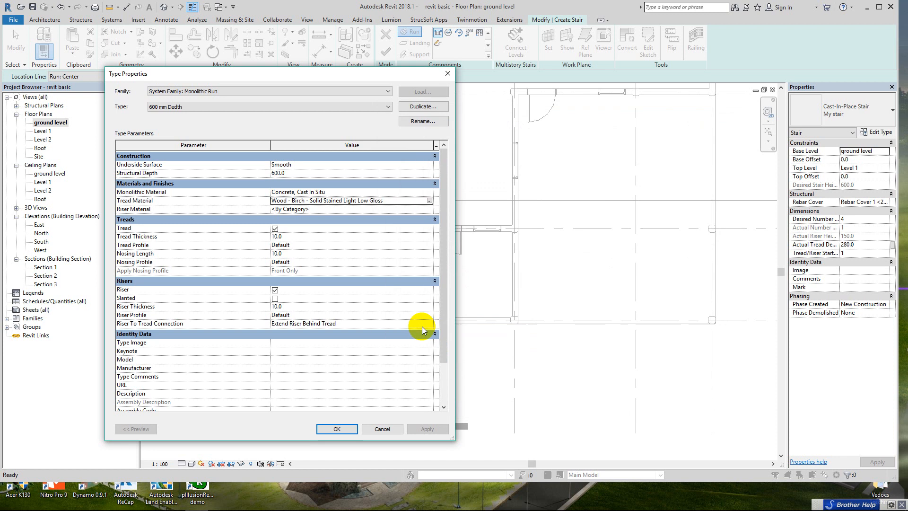
- Create a new material named Tile stair for the run type's riser material
{"action": "left_click", "coordinate": [429, 212]}
{"action": "left_click", "coordinate": [429, 209]}
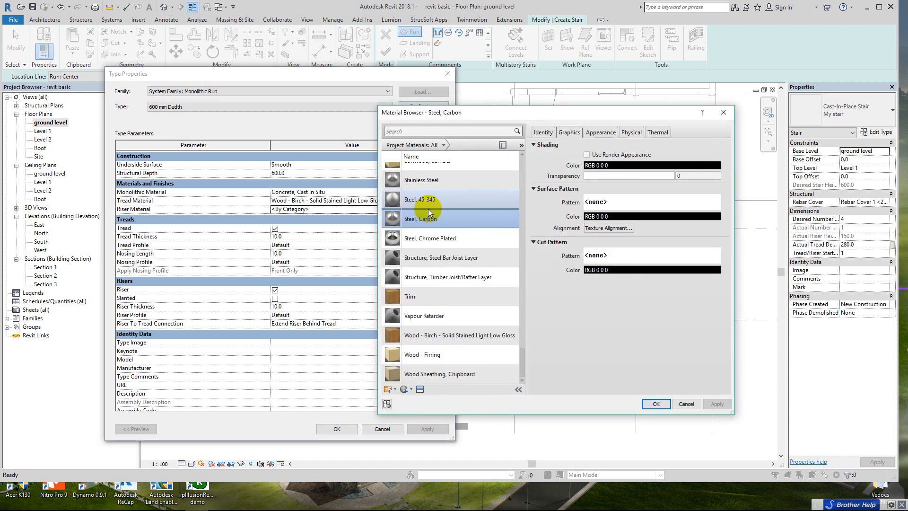
{"action": "left_click", "coordinate": [407, 389]}
{"action": "left_click", "coordinate": [415, 398]}
{"action": "right_click", "coordinate": [435, 281]}
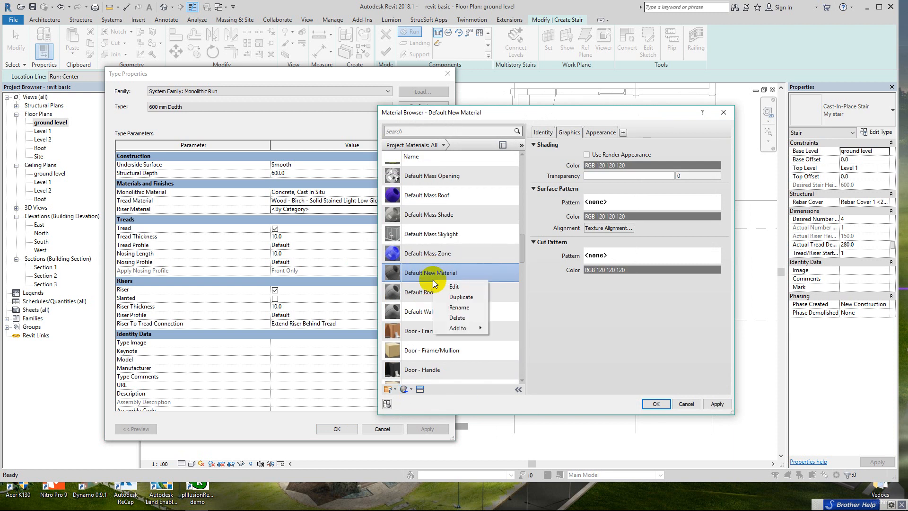
{"action": "left_click", "coordinate": [457, 308]}
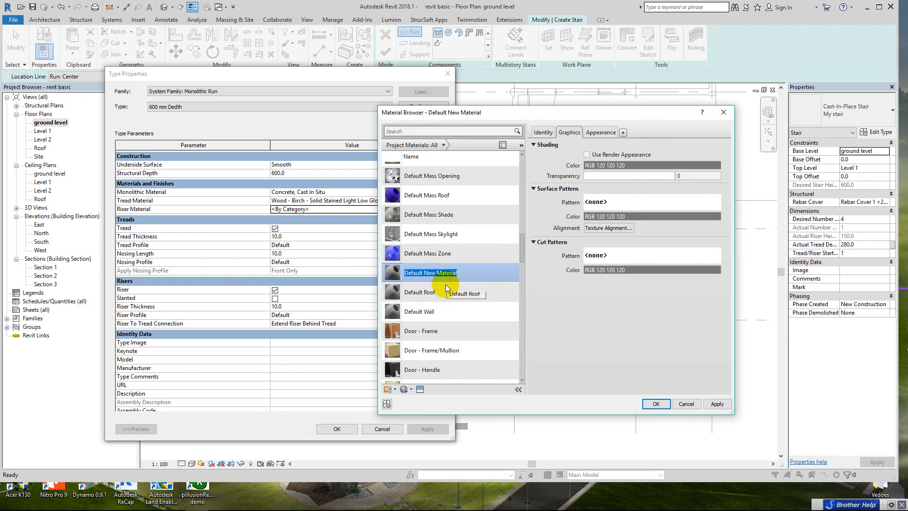
{"action": "type", "text": "T"}
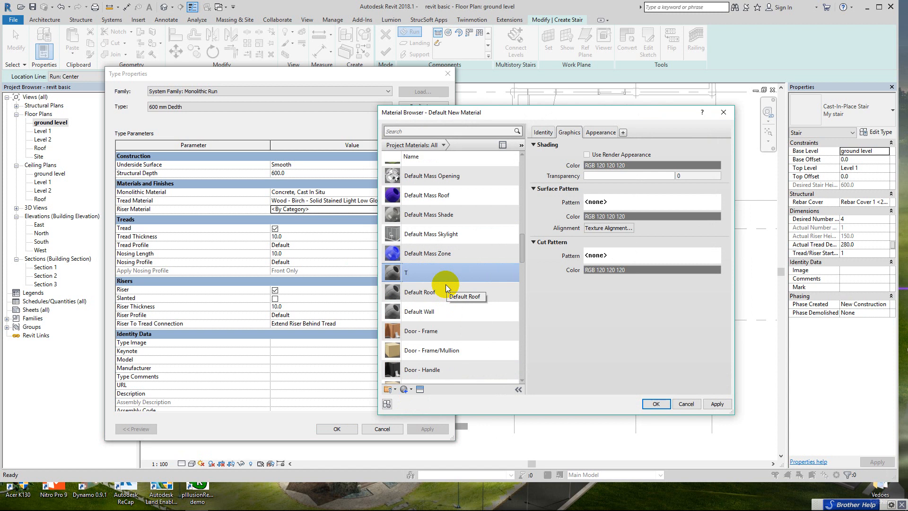
{"action": "type", "text": "ile stair"}
- Open the asset library's appearance assets and look through the Ceramic and Stone categories for a riser finish
{"action": "left_click", "coordinate": [419, 390]}
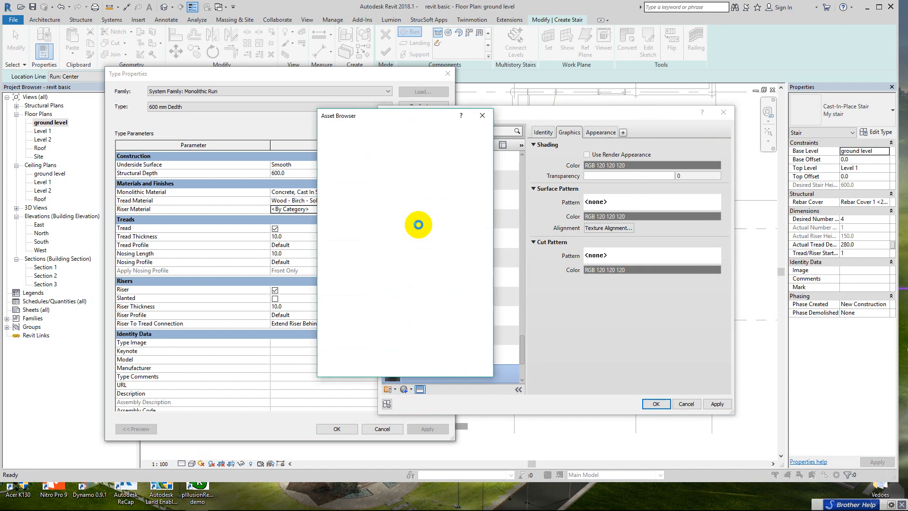
{"action": "left_click", "coordinate": [320, 181]}
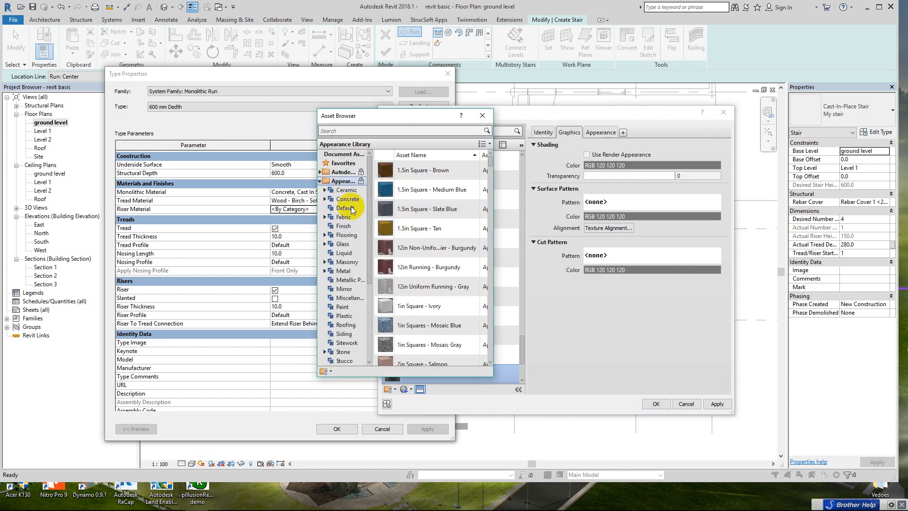
{"action": "left_click", "coordinate": [347, 191]}
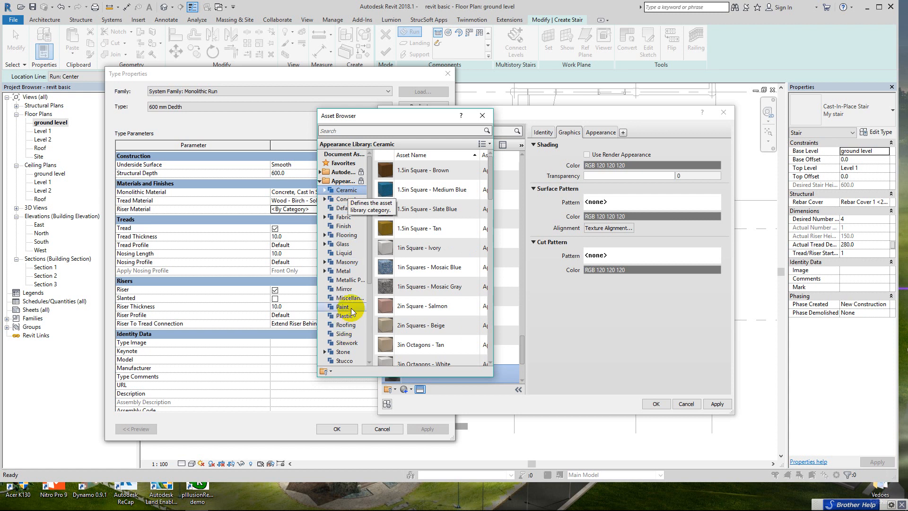
{"action": "left_click", "coordinate": [343, 352]}
{"action": "scroll", "coordinate": [411, 326], "scroll_direction": "down", "scroll_amount": 3}
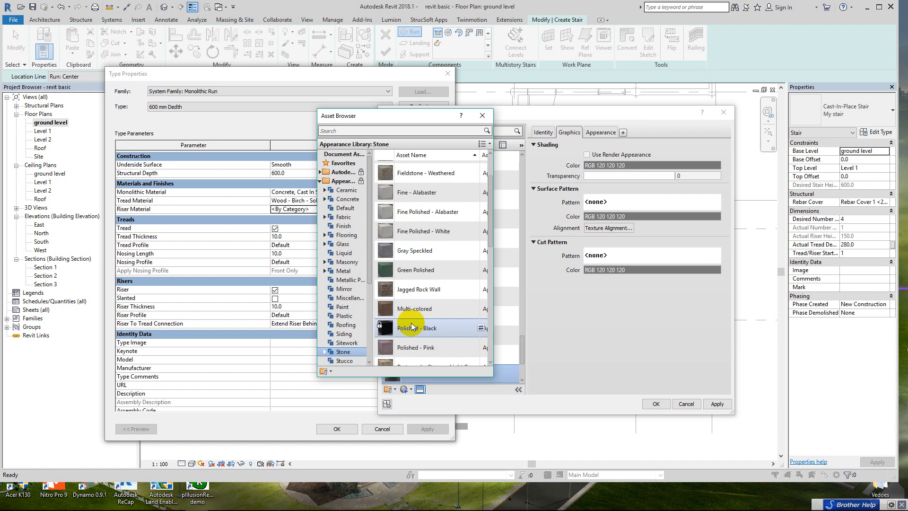
{"action": "scroll", "coordinate": [412, 326], "scroll_direction": "down", "scroll_amount": 2}
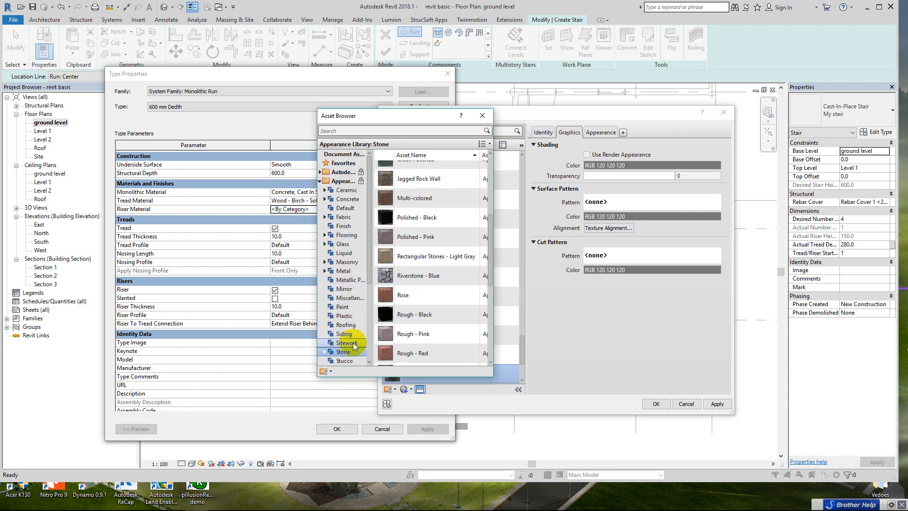
{"action": "scroll", "coordinate": [350, 360], "scroll_direction": "down", "scroll_amount": 3}
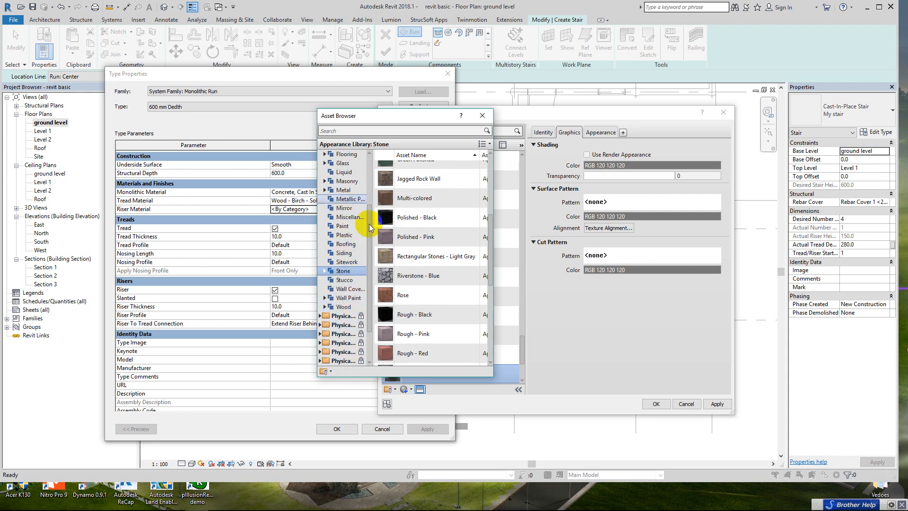
{"action": "left_click_drag", "start_coordinate": [369, 223], "coordinate": [369, 195]}
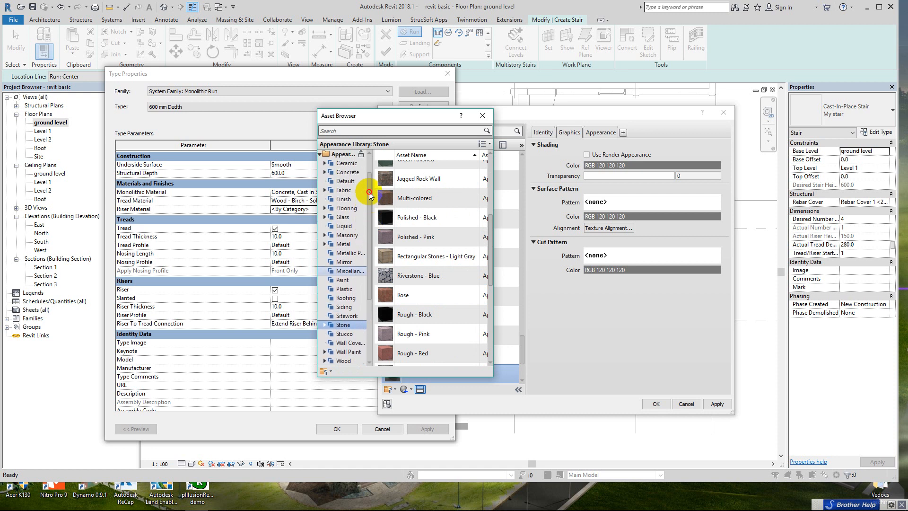
- Apply the Brazilian Teak - Natural appearance from the Flooring assets to the Tile stair material
{"action": "left_click", "coordinate": [347, 207]}
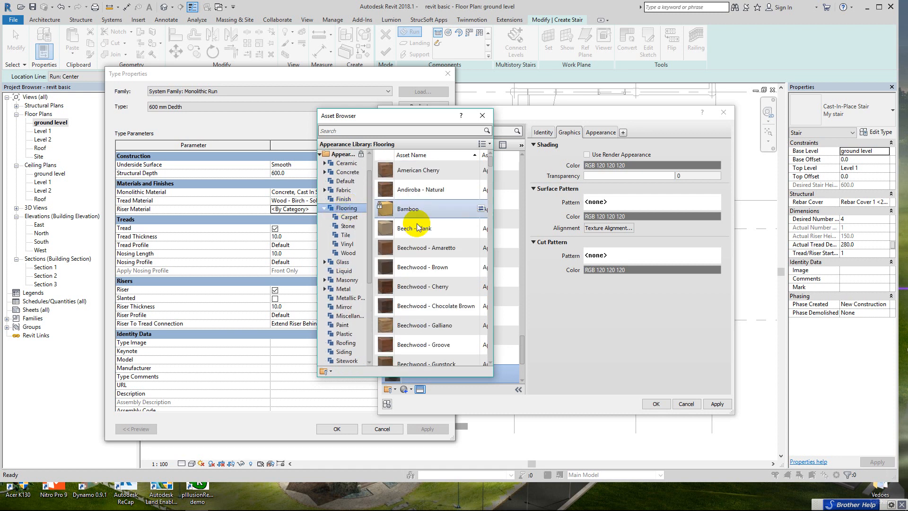
{"action": "scroll", "coordinate": [422, 326], "scroll_direction": "down", "scroll_amount": 3}
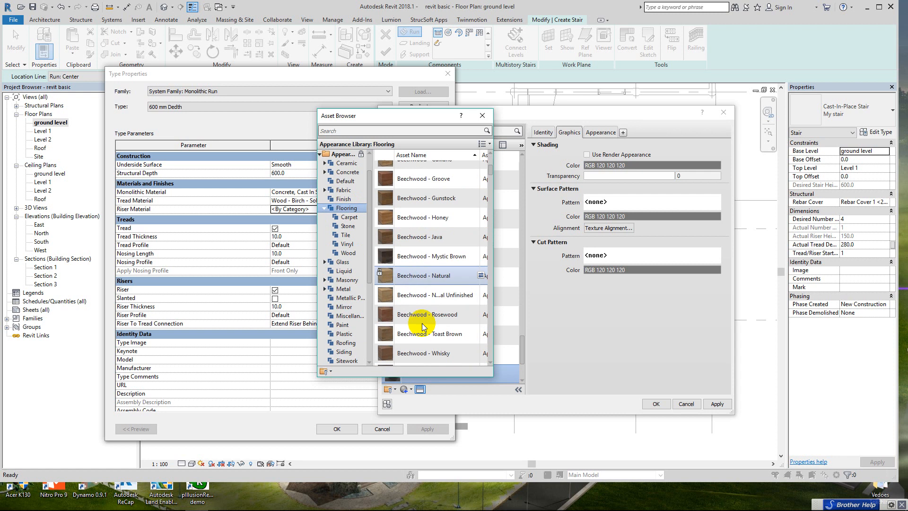
{"action": "scroll", "coordinate": [422, 327], "scroll_direction": "down", "scroll_amount": 3}
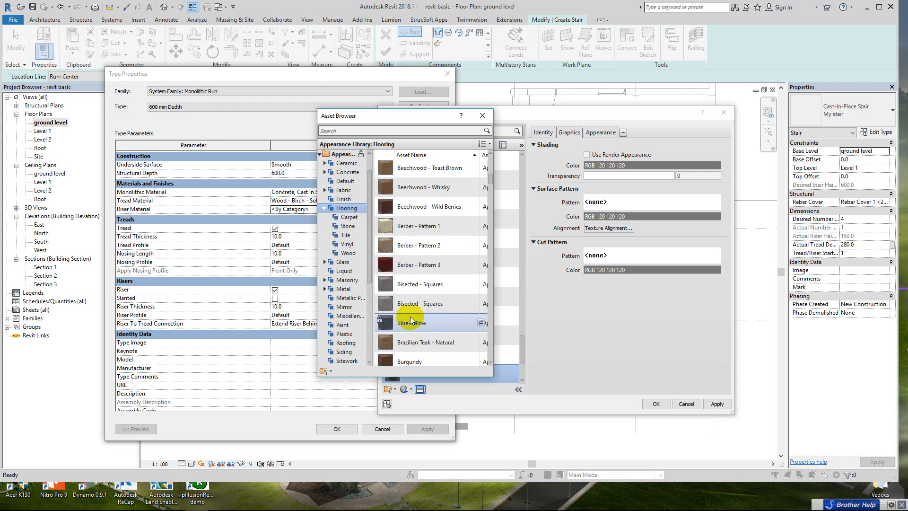
{"action": "double_click", "coordinate": [409, 227]}
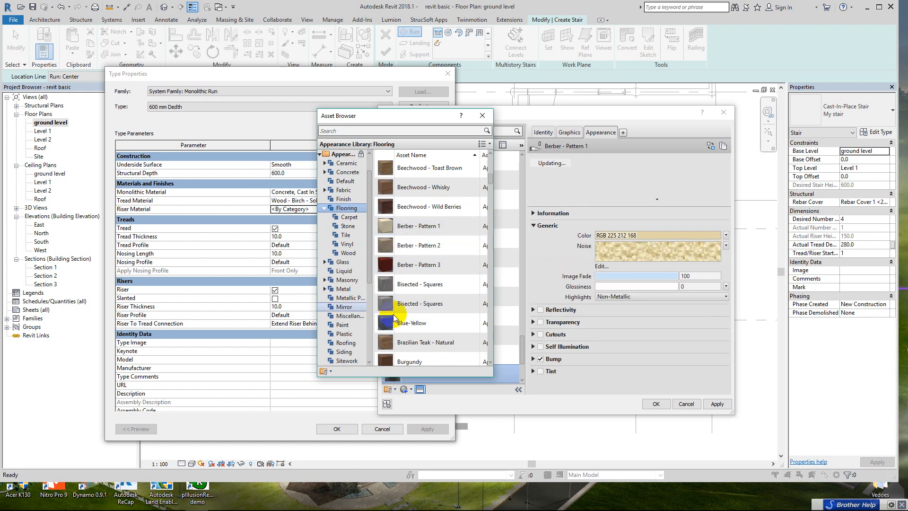
{"action": "double_click", "coordinate": [416, 341]}
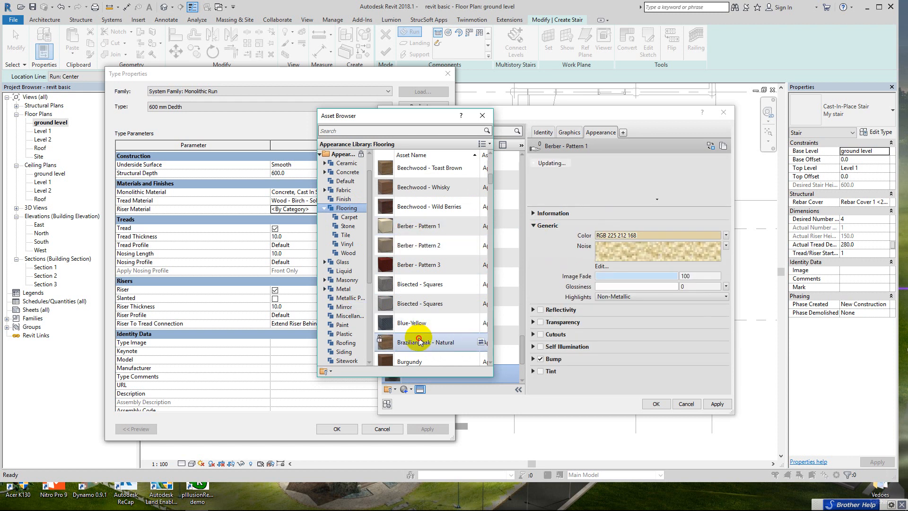
{"action": "left_click", "coordinate": [488, 117]}
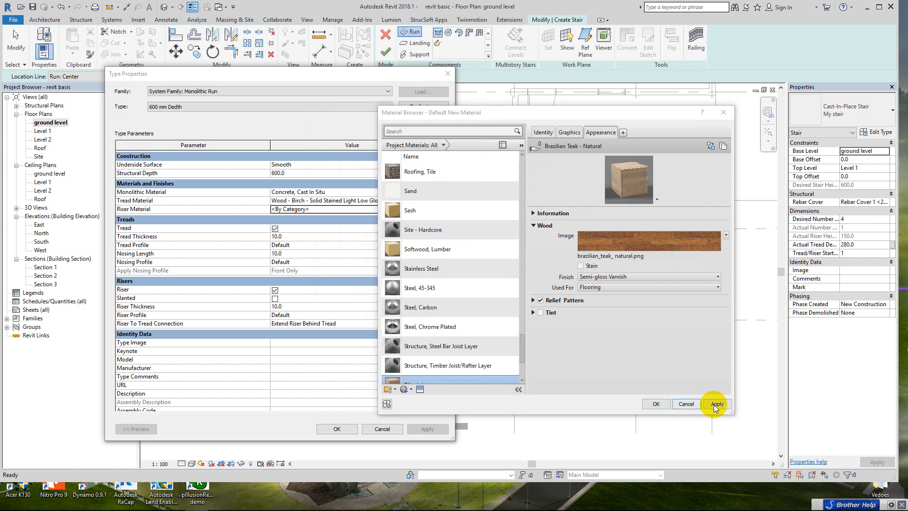
- Assign Tile stair as the riser material and accept the run type and stair type settings
{"action": "left_click", "coordinate": [717, 405]}
{"action": "left_click", "coordinate": [656, 404]}
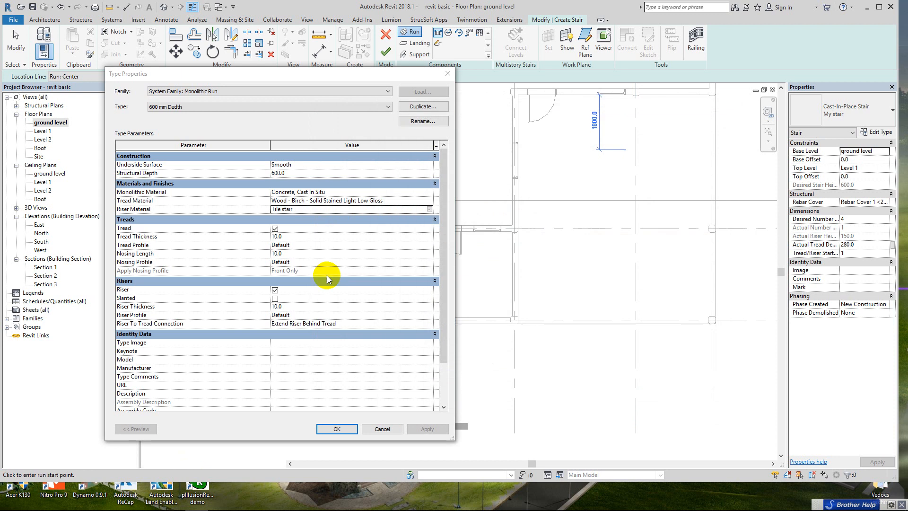
{"action": "left_click", "coordinate": [428, 210]}
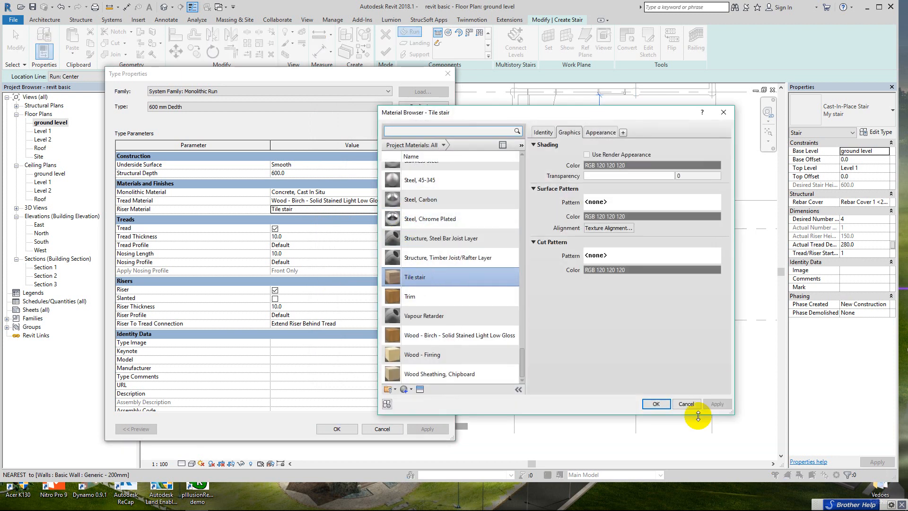
{"action": "left_click", "coordinate": [655, 404]}
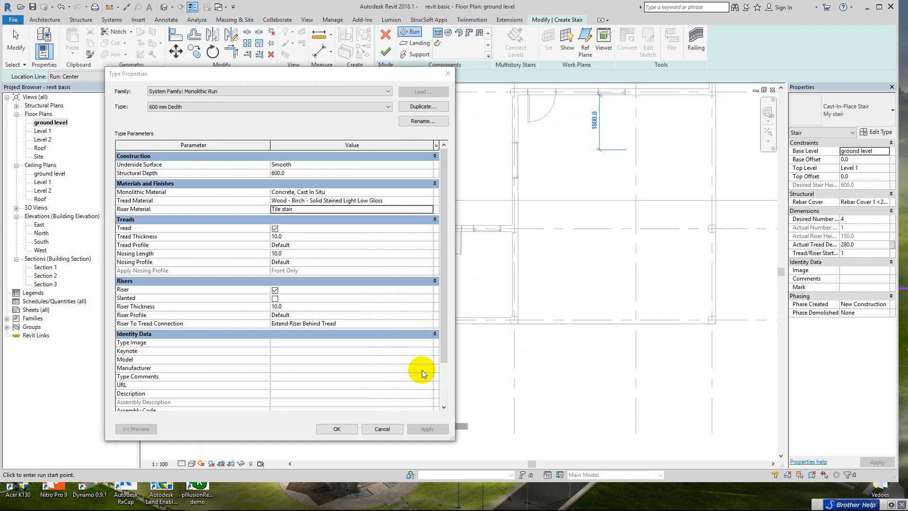
{"action": "left_click", "coordinate": [338, 429]}
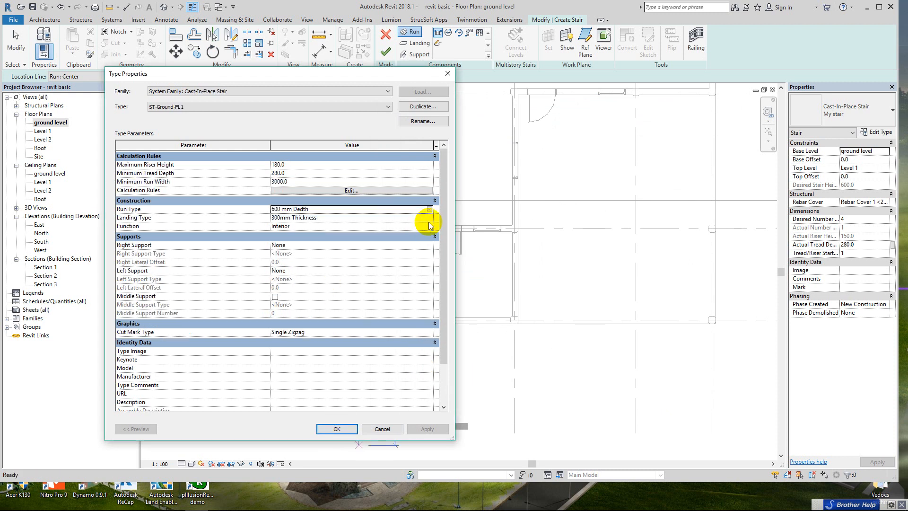
{"action": "left_click", "coordinate": [338, 429]}
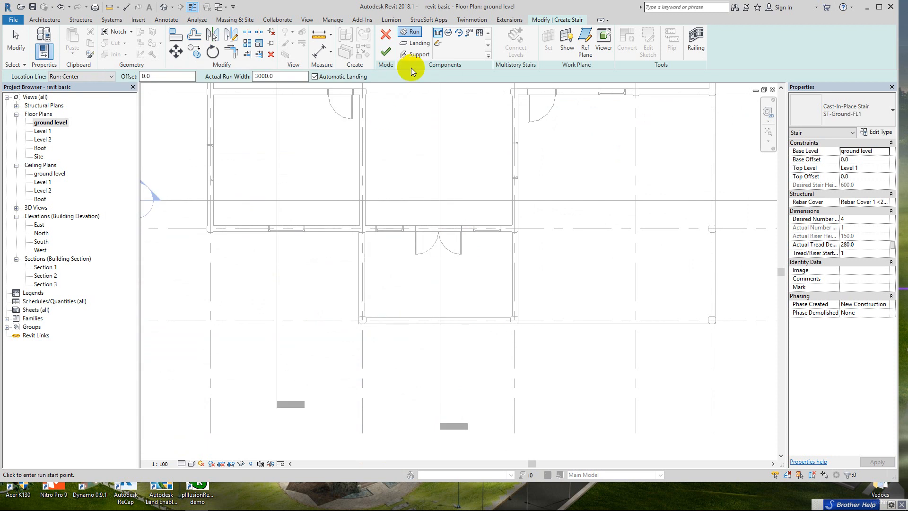
- Draw a straight 3000 mm wide run with 4 risers in front of the entrance porch, ascending toward the building
{"action": "middle_click_drag", "start_coordinate": [440, 300], "coordinate": [423, 253]}
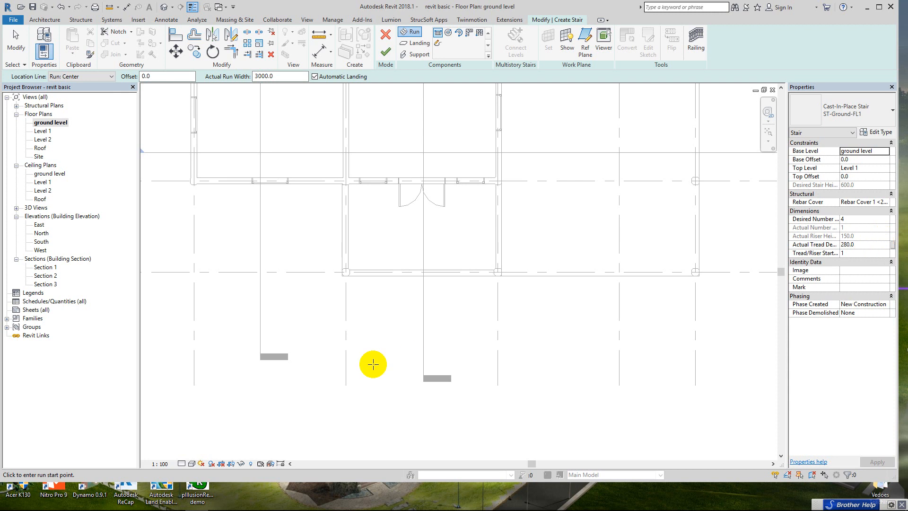
{"action": "left_click", "coordinate": [431, 339]}
{"action": "left_click", "coordinate": [431, 294]}
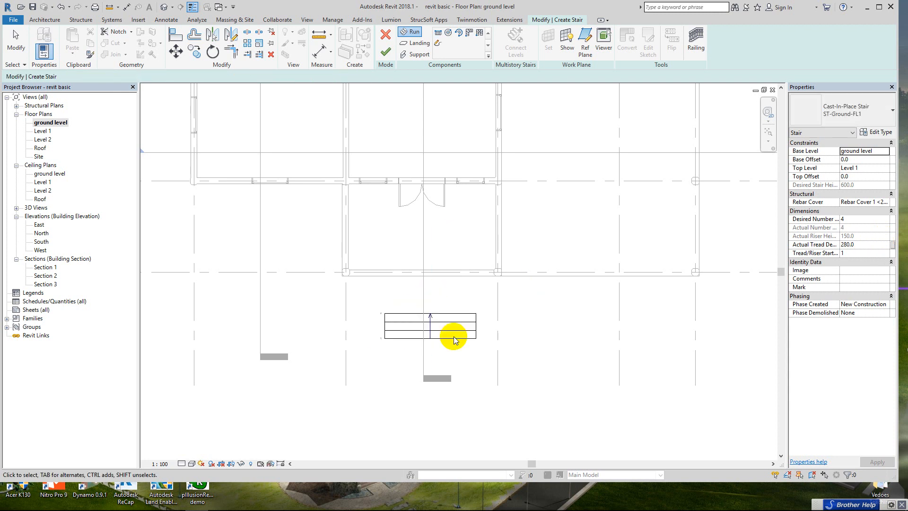
- Move the run against the porch's front wall and stretch it to about 5100 mm wide between the side walls
{"action": "scroll", "coordinate": [453, 336], "scroll_direction": "up", "scroll_amount": 1}
{"action": "left_click", "coordinate": [449, 309]}
{"action": "left_click_drag", "start_coordinate": [442, 308], "coordinate": [512, 273]}
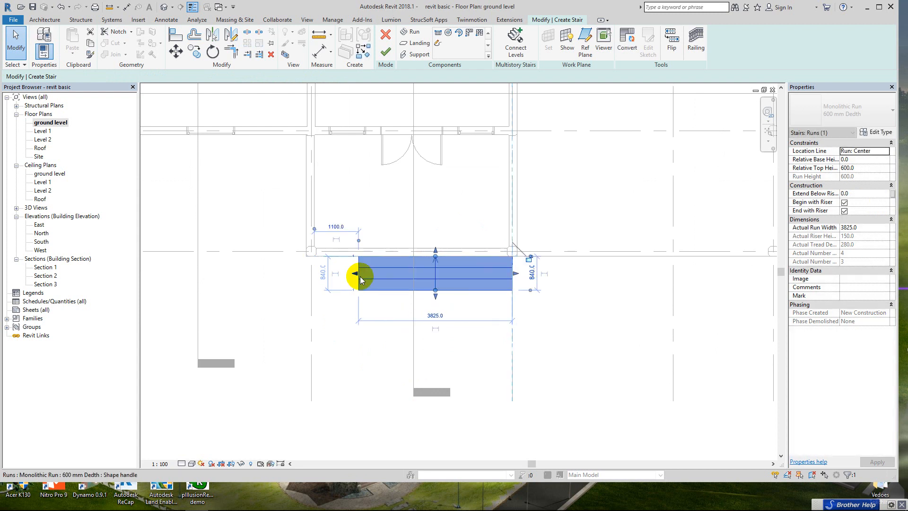
{"action": "left_click_drag", "start_coordinate": [358, 278], "coordinate": [306, 278]}
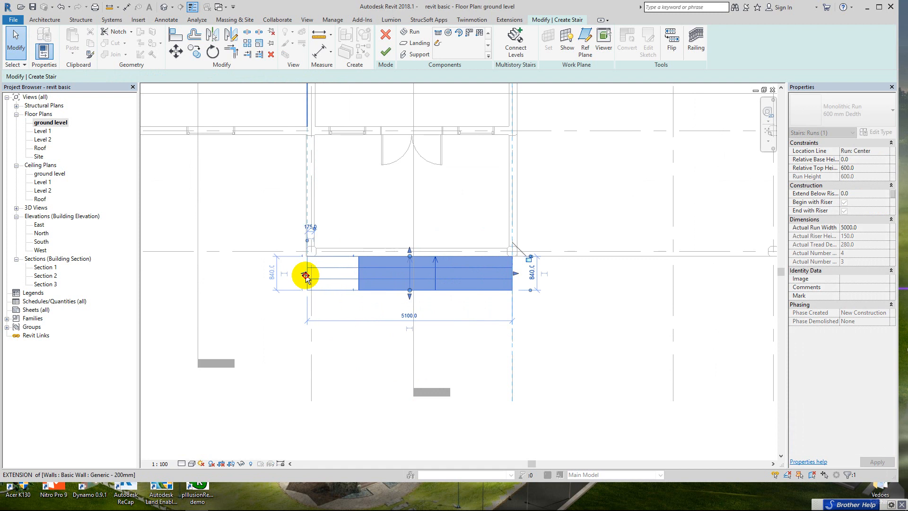
{"action": "left_click", "coordinate": [343, 209]}
- Align the run's left side edge with the outer face of the porch's left wall
{"action": "scroll", "coordinate": [310, 241], "scroll_direction": "up", "scroll_amount": 4}
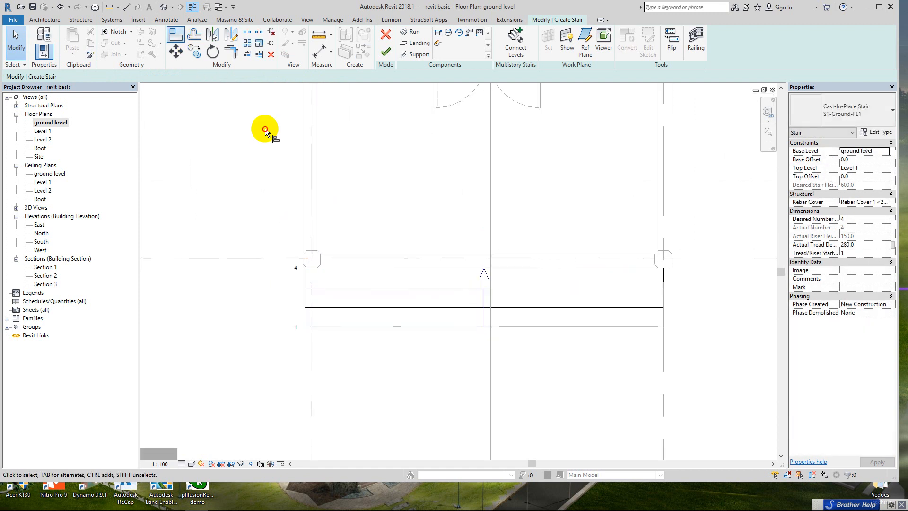
{"action": "key", "text": "a"}
{"action": "key", "text": "l"}
{"action": "left_click", "coordinate": [301, 164]}
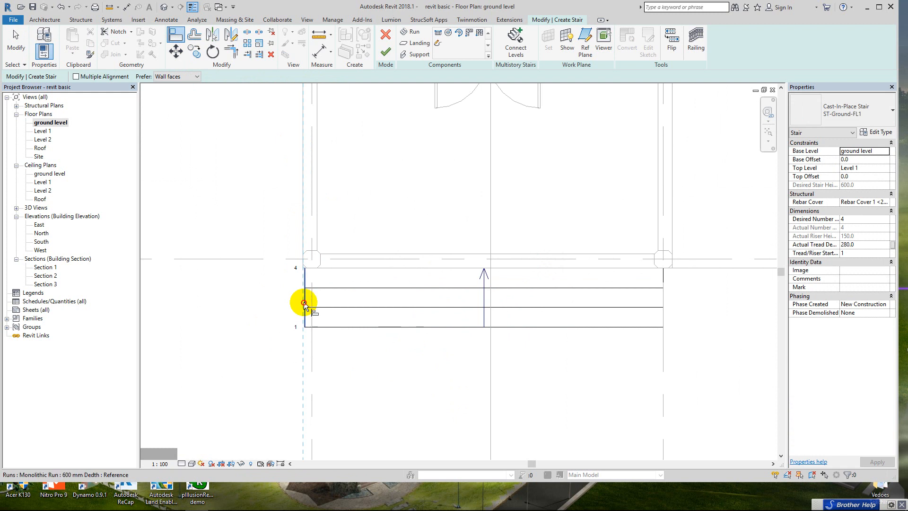
{"action": "left_click", "coordinate": [304, 304]}
{"action": "middle_click_drag", "start_coordinate": [608, 286], "coordinate": [496, 309]}
{"action": "key", "text": "Escape"}
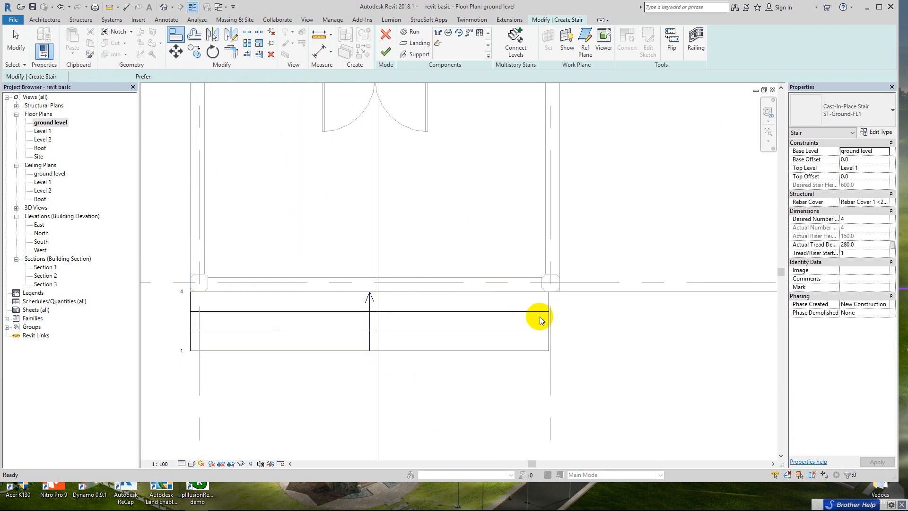
{"action": "key", "text": "Escape"}
- Widen the run to about 5225 mm, up to the outer face of the porch's right wall, and finish the stair
{"action": "left_click", "coordinate": [545, 319]}
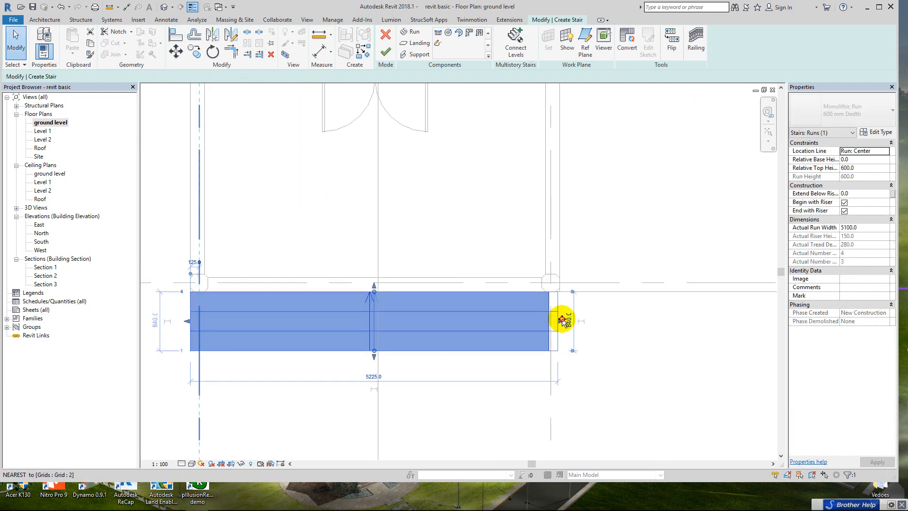
{"action": "left_click_drag", "start_coordinate": [562, 320], "coordinate": [563, 308]}
{"action": "left_click", "coordinate": [574, 314]}
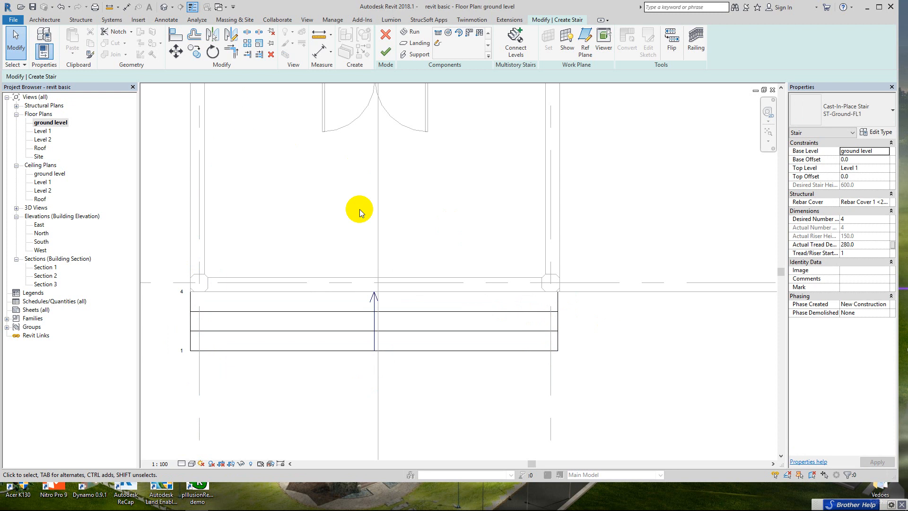
{"action": "left_click", "coordinate": [384, 55]}
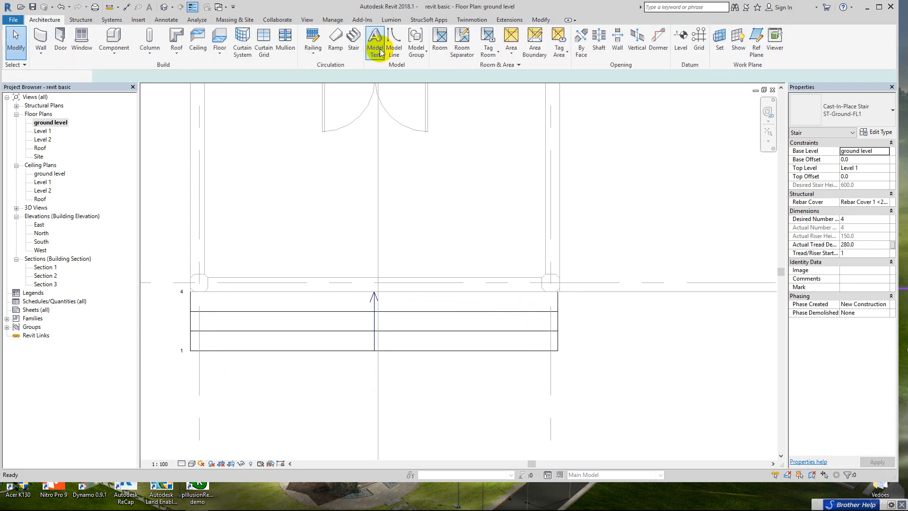
- Open the Section 1 view through the entrance and examine the new stair's steps, treads and risers
{"action": "scroll", "coordinate": [406, 268], "scroll_direction": "down", "scroll_amount": 5}
{"action": "middle_click_drag", "start_coordinate": [420, 144], "coordinate": [401, 361]}
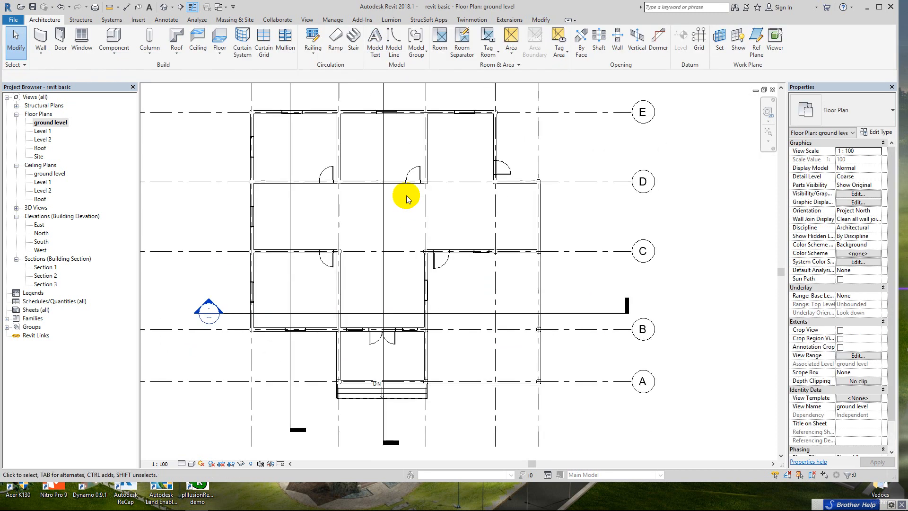
{"action": "scroll", "coordinate": [406, 213], "scroll_direction": "down", "scroll_amount": 2}
{"action": "double_click", "coordinate": [399, 112]}
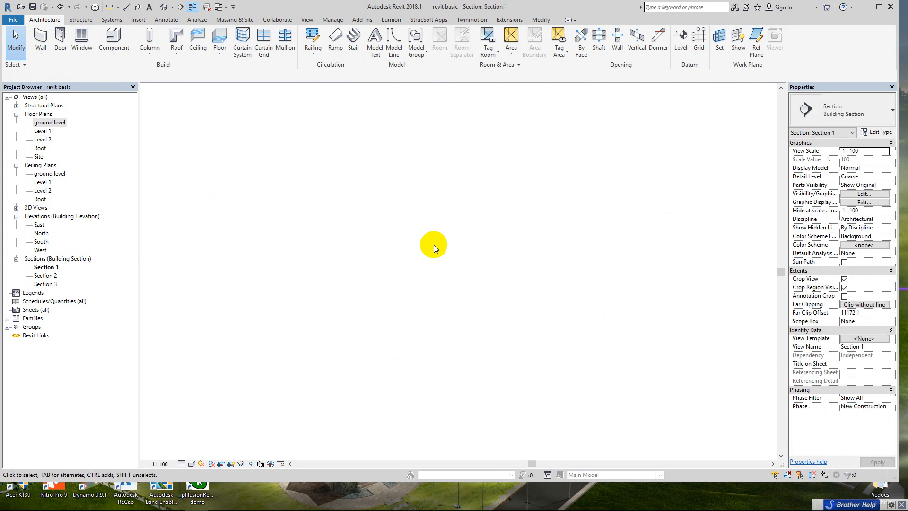
{"action": "scroll", "coordinate": [552, 387], "scroll_direction": "up", "scroll_amount": 4}
{"action": "scroll", "coordinate": [527, 318], "scroll_direction": "up", "scroll_amount": 3}
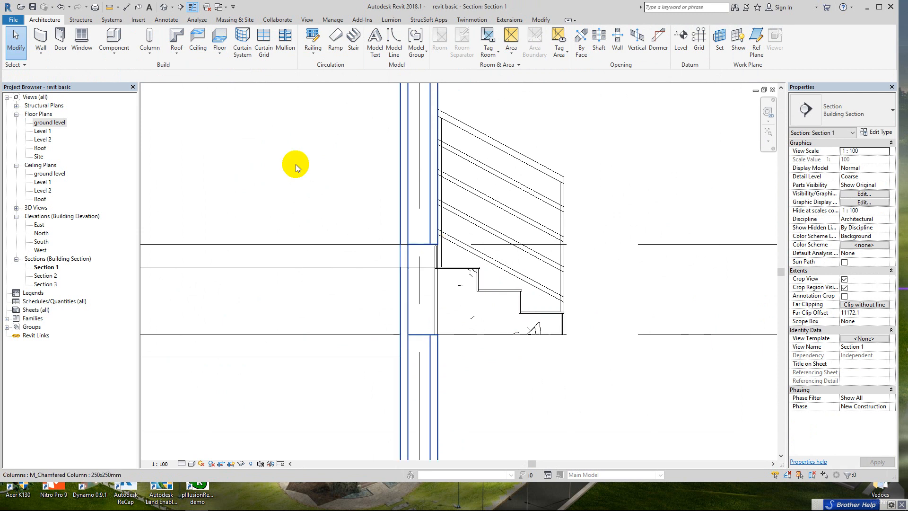
- Open the default 3D view and examine the entrance stair's treads, risers and railing up close
{"action": "left_click", "coordinate": [162, 7]}
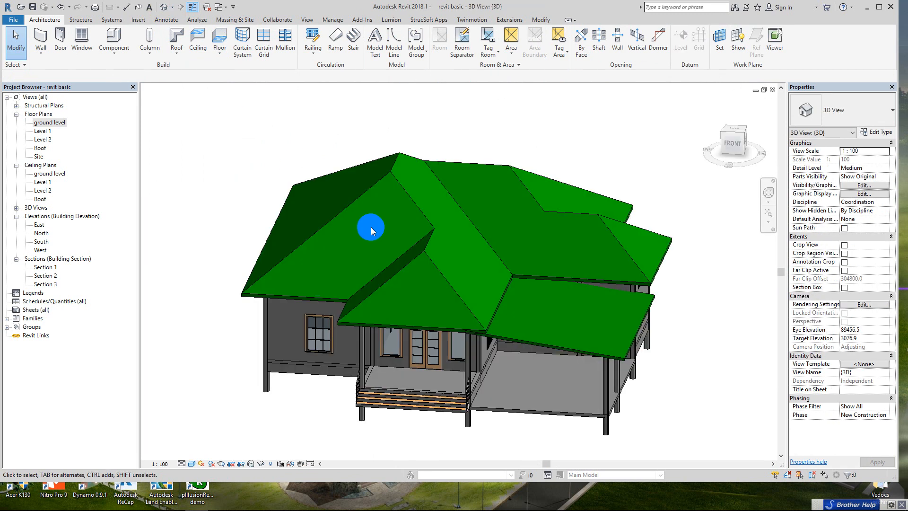
{"action": "scroll", "coordinate": [525, 371], "scroll_direction": "up", "scroll_amount": 8}
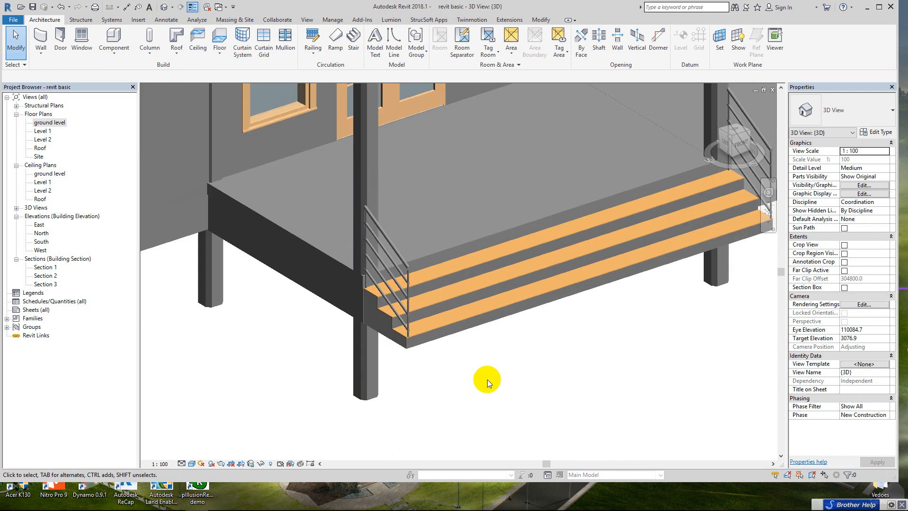
{"action": "scroll", "coordinate": [390, 365], "scroll_direction": "up", "scroll_amount": 5}
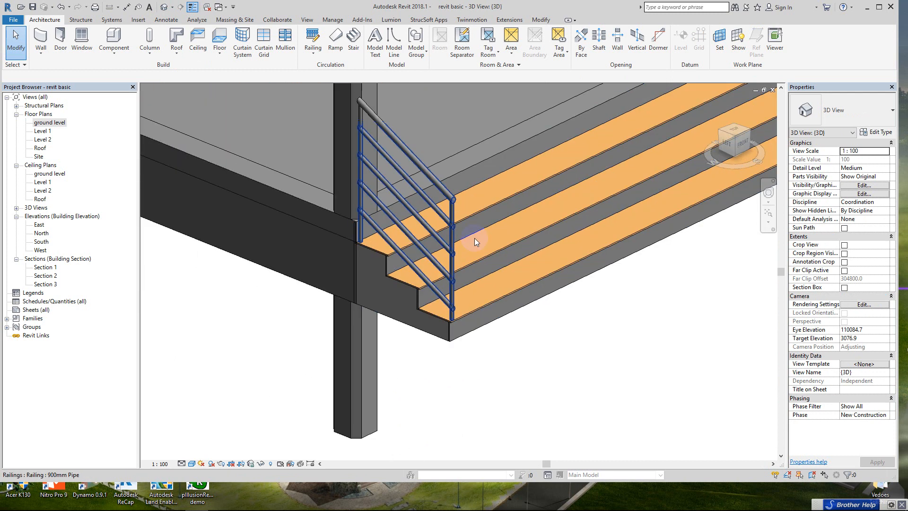
{"action": "middle_click_drag", "start_coordinate": [540, 311], "coordinate": [451, 354]}
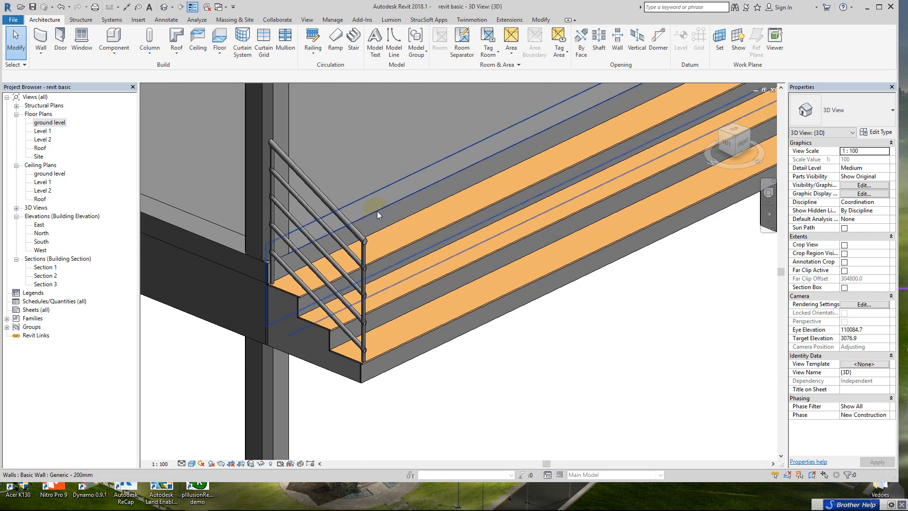
{"action": "scroll", "coordinate": [361, 324], "scroll_direction": "up", "scroll_amount": 6}
{"action": "scroll", "coordinate": [356, 309], "scroll_direction": "down", "scroll_amount": 3}
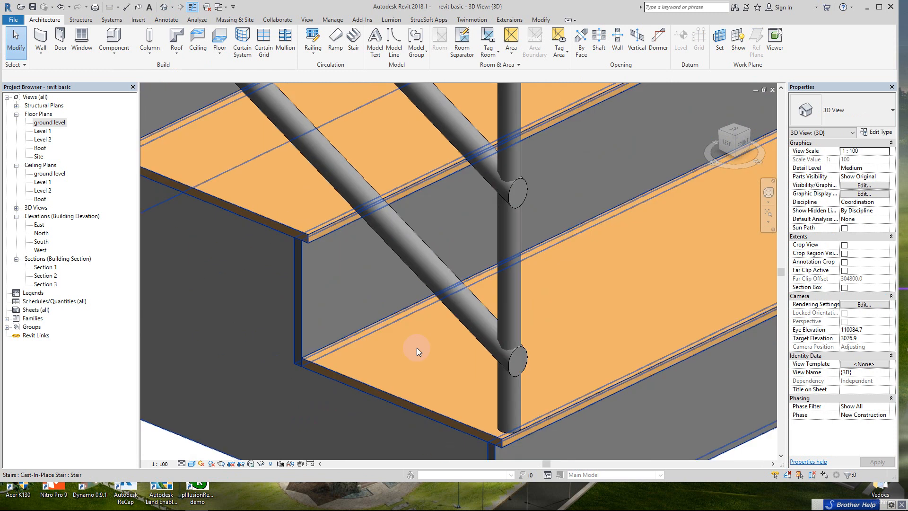
{"action": "scroll", "coordinate": [374, 332], "scroll_direction": "up", "scroll_amount": 6}
- Open the stair's monolithic run type for editing and review its nosing profile options, keeping Default
{"action": "left_click", "coordinate": [375, 352]}
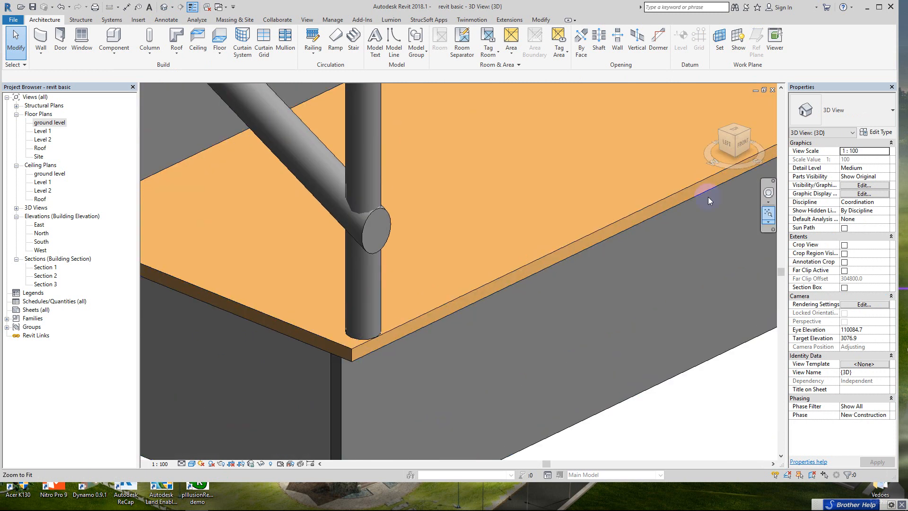
{"action": "left_click", "coordinate": [874, 133]}
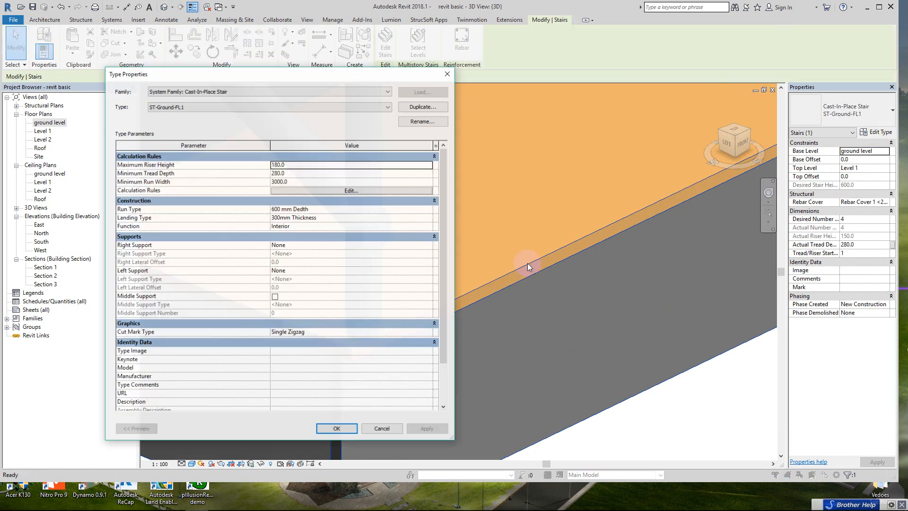
{"action": "left_click", "coordinate": [428, 210]}
{"action": "left_click", "coordinate": [428, 209]}
{"action": "left_click_drag", "start_coordinate": [293, 73], "coordinate": [255, 64]}
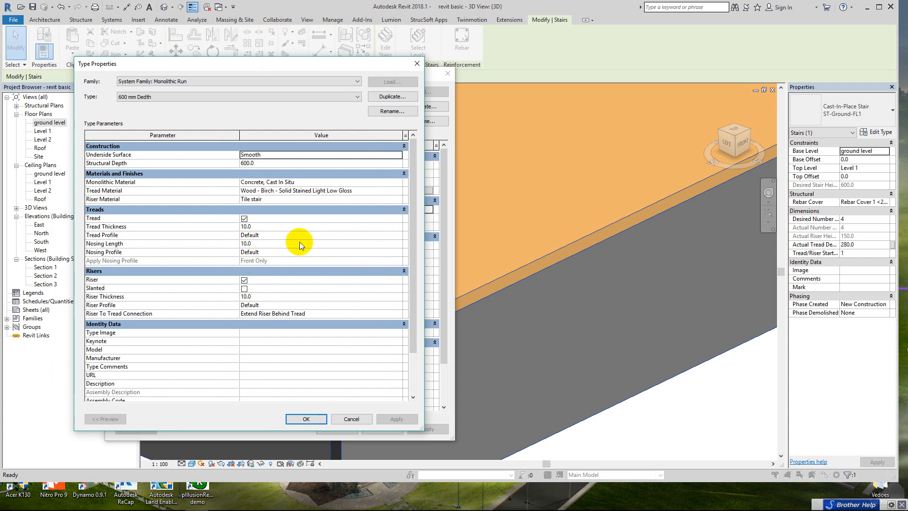
{"action": "left_click", "coordinate": [399, 252]}
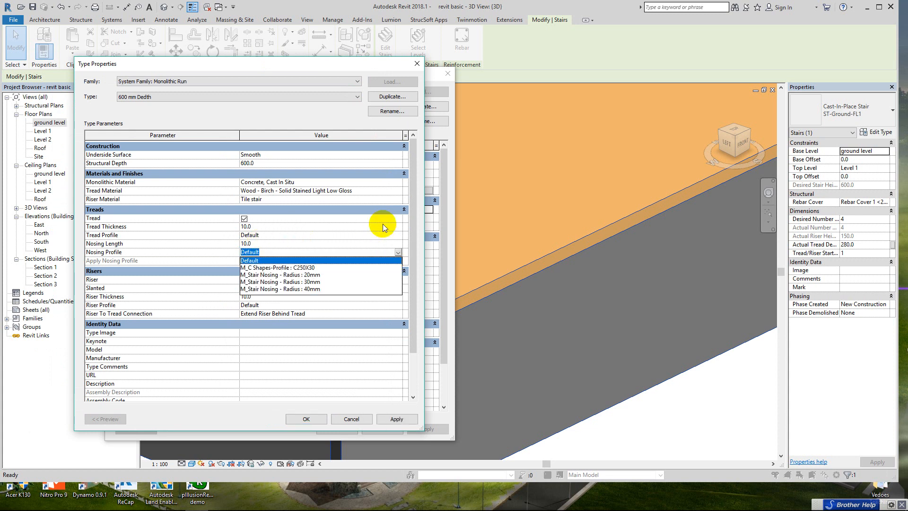
{"action": "left_click", "coordinate": [363, 231]}
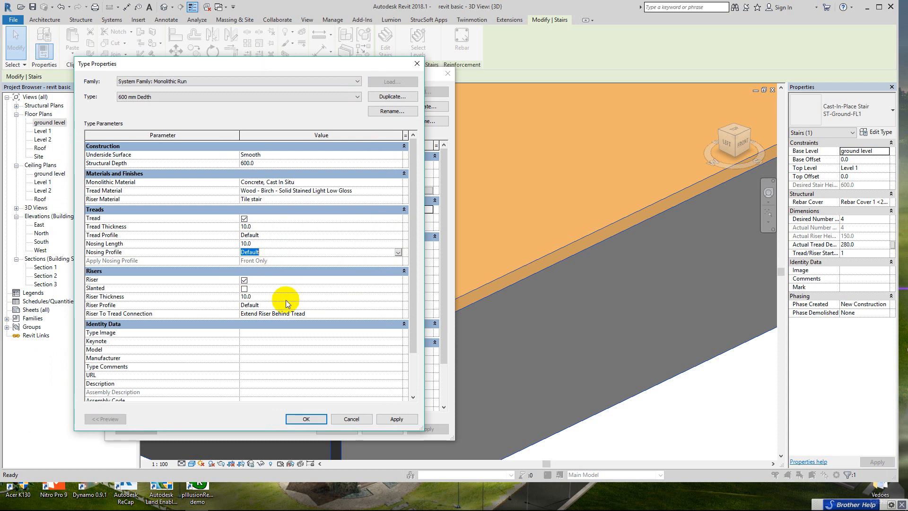
- Try the run type without risers, and re-enable the risers with a thickness of 10 mm
{"action": "left_click", "coordinate": [244, 280]}
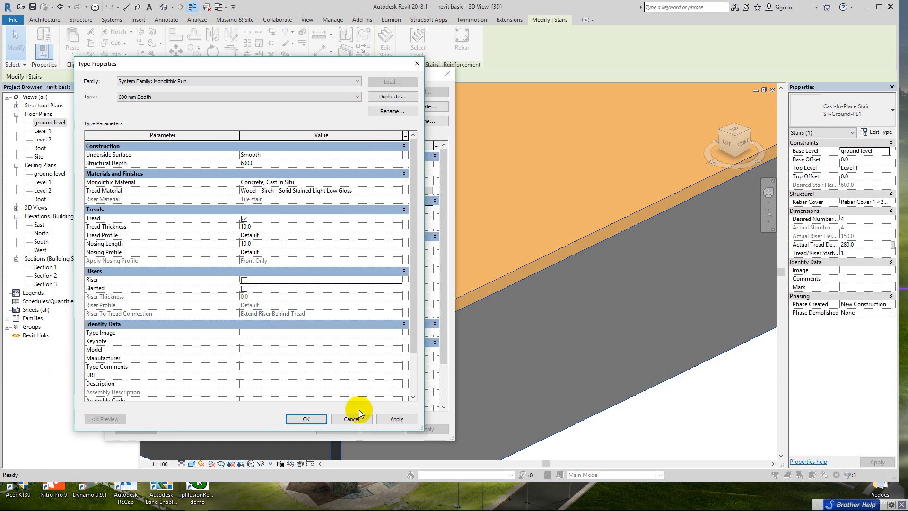
{"action": "left_click", "coordinate": [395, 421]}
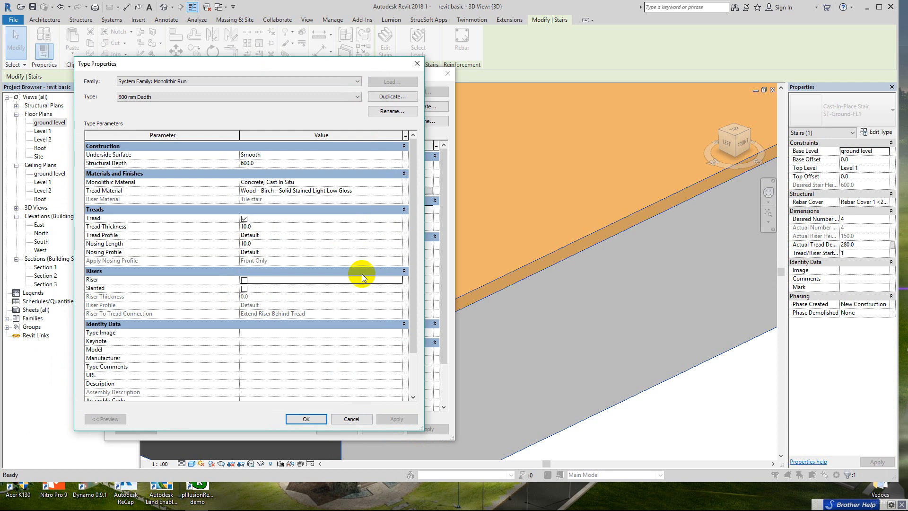
{"action": "left_click", "coordinate": [244, 280]}
{"action": "left_click", "coordinate": [261, 297]}
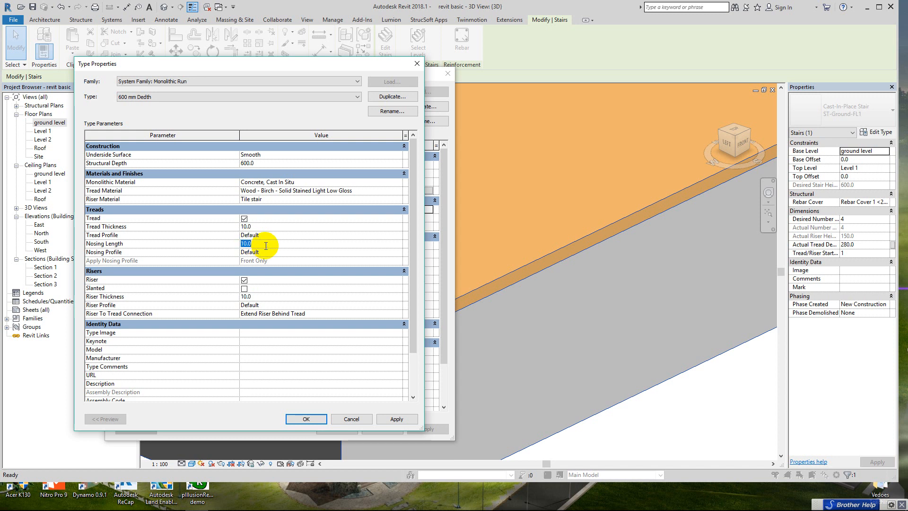
- Try a nosing length of 5 mm on the run's treads, and set it back to 10 mm
{"action": "left_click", "coordinate": [396, 420]}
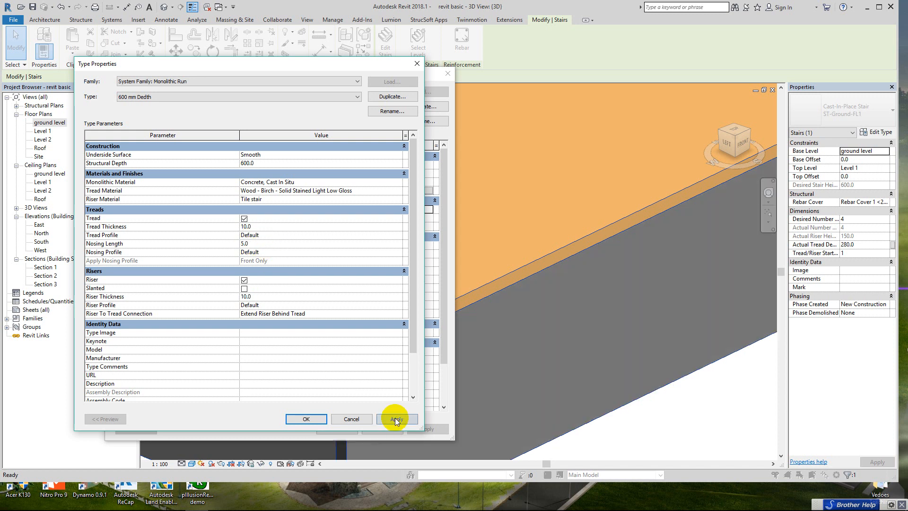
{"action": "left_click", "coordinate": [271, 244]}
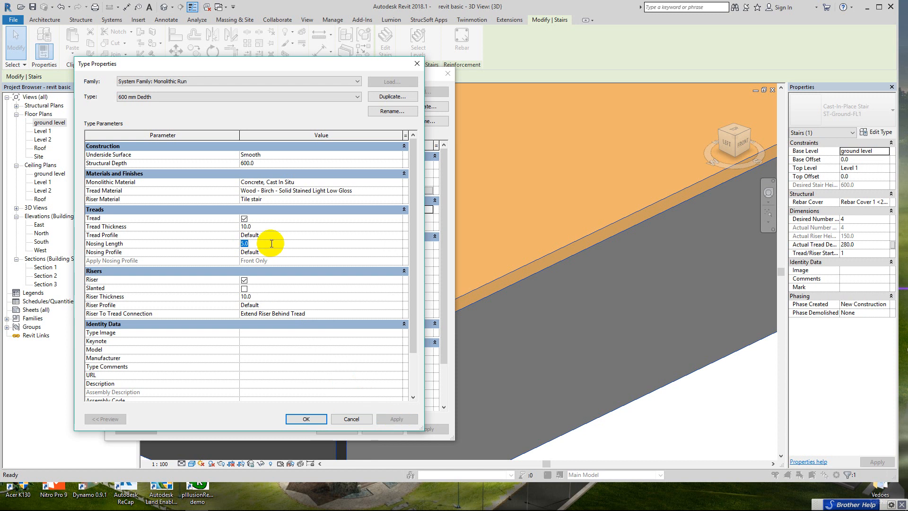
{"action": "type", "text": "10"}
{"action": "left_click", "coordinate": [385, 420]}
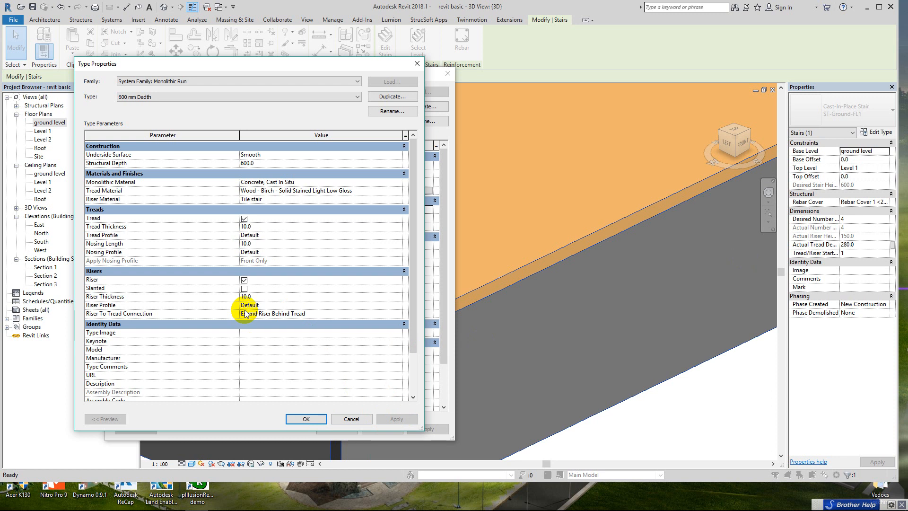
- Make the run type's risers slanted and accept the run and stair type properties
{"action": "left_click", "coordinate": [244, 288]}
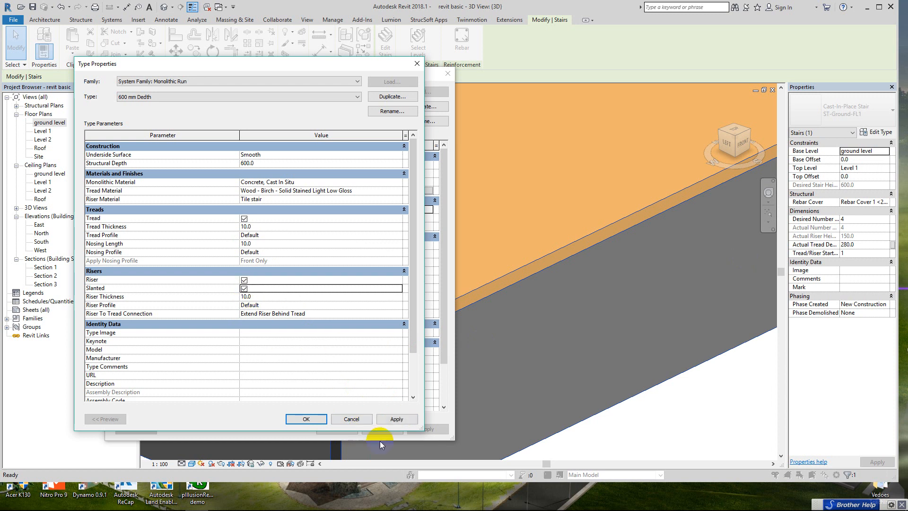
{"action": "left_click", "coordinate": [394, 418]}
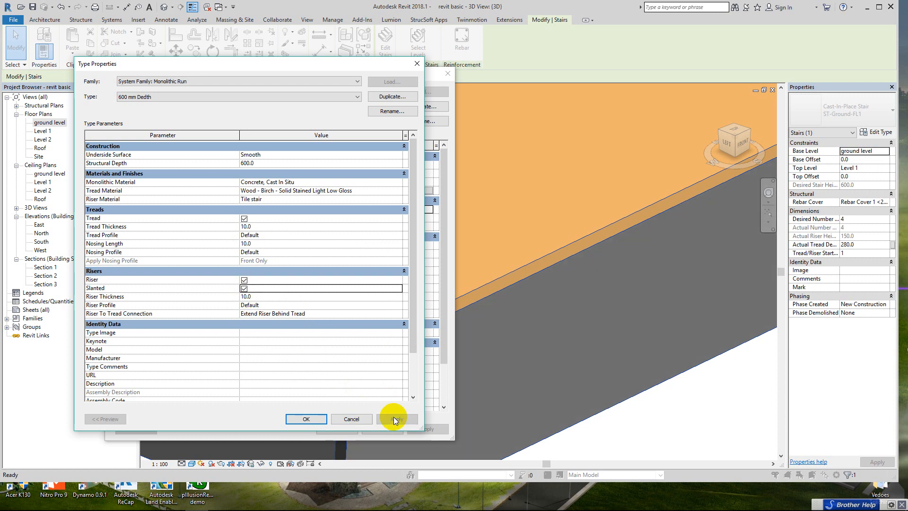
{"action": "left_click", "coordinate": [301, 419]}
{"action": "left_click", "coordinate": [331, 429]}
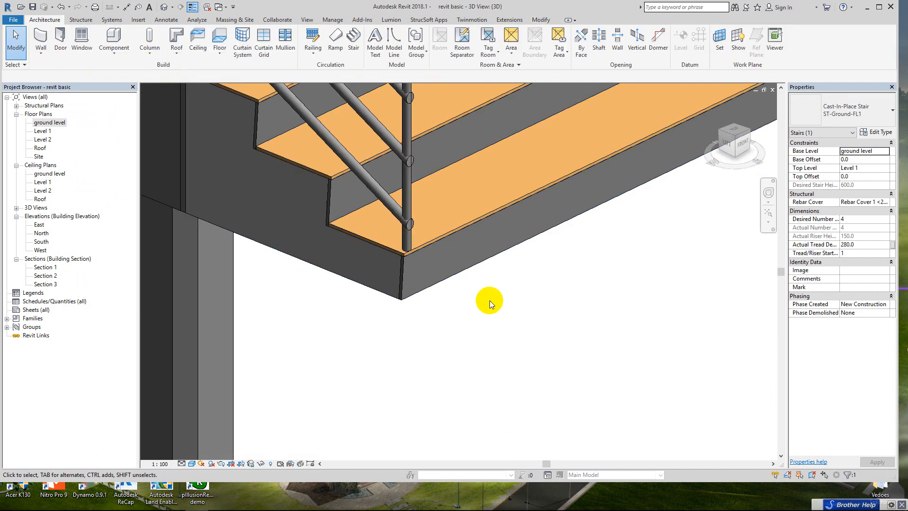
- Examine the slanted risers and the whole entrance stair against the porch in 3D
{"action": "middle_click_drag", "start_coordinate": [445, 291], "coordinate": [405, 346]}
{"action": "scroll", "coordinate": [406, 331], "scroll_direction": "down", "scroll_amount": 5}
{"action": "middle_click_drag", "start_coordinate": [515, 316], "coordinate": [512, 192], "text": "shift"}
{"action": "scroll", "coordinate": [527, 288], "scroll_direction": "down", "scroll_amount": 3}
{"action": "scroll", "coordinate": [414, 318], "scroll_direction": "up", "scroll_amount": 3}
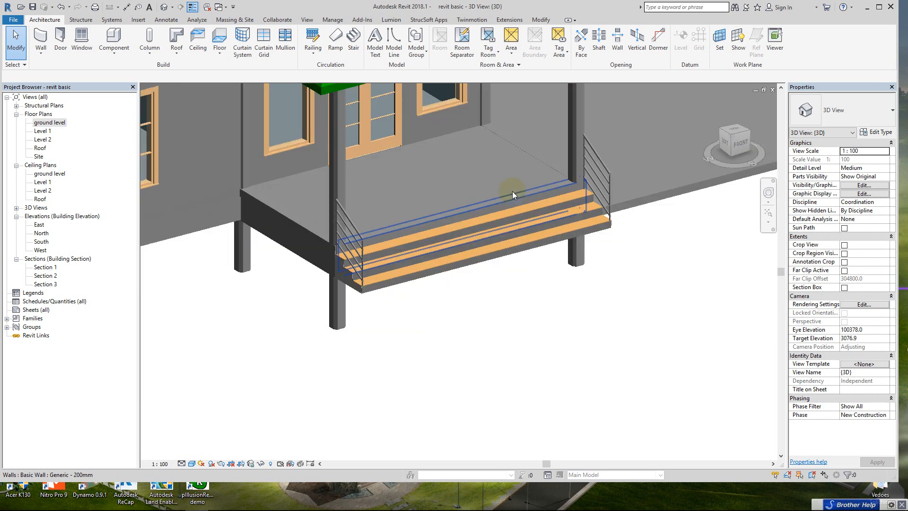